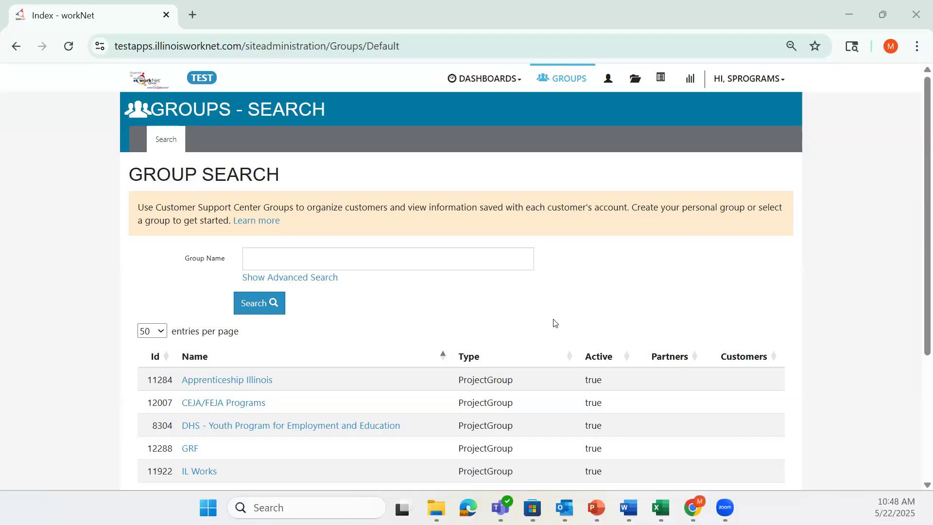
Open the Apprenticeship Illinois group's customer list and select the Name search field
click(260, 382)
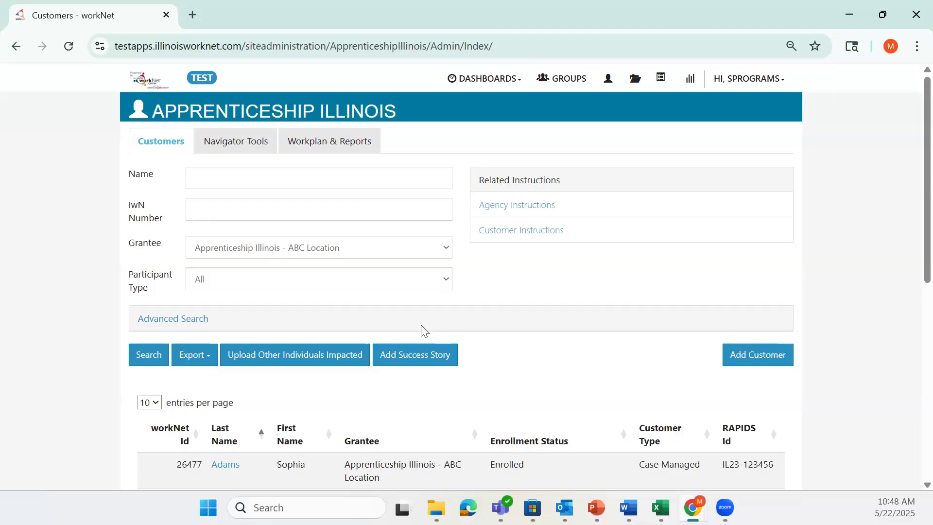
click(368, 170)
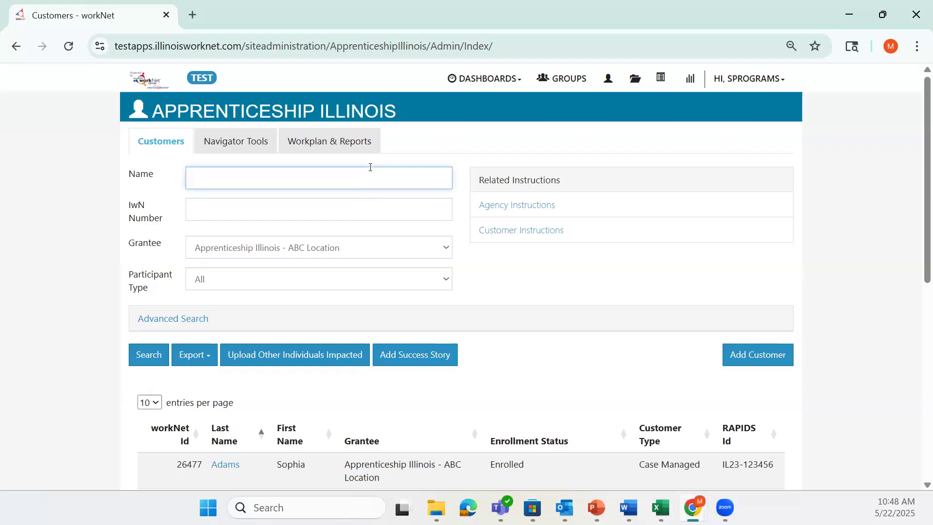
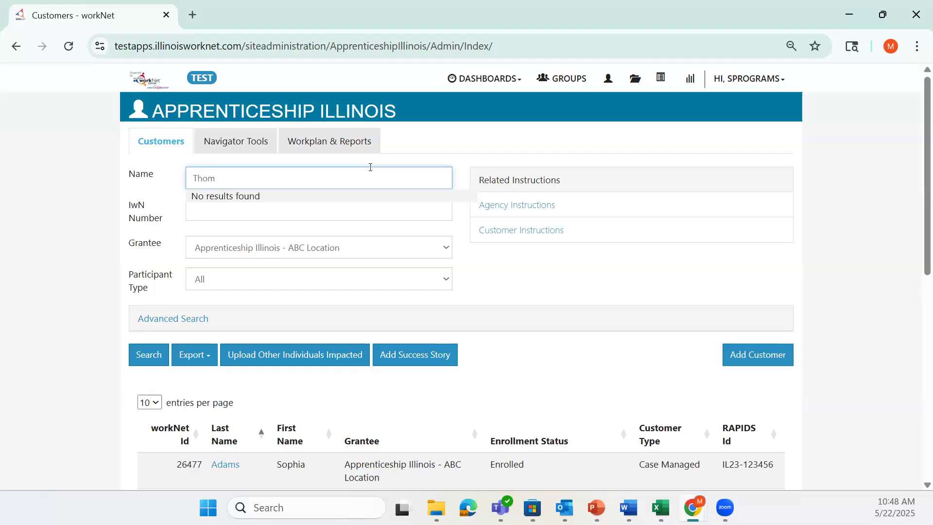
Search customers by the applicant's full name, find no match, and begin adding a customer
key(Return)
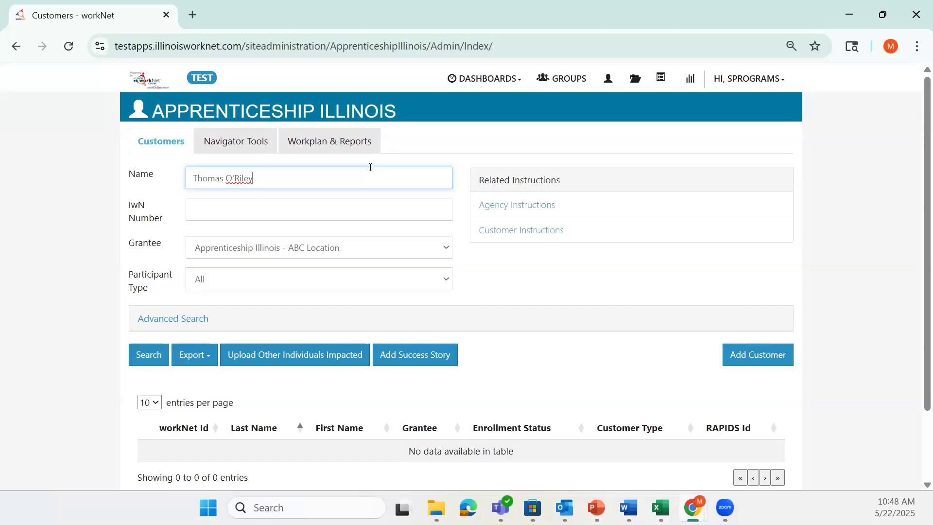
click(751, 363)
Enter the customer's first name, last name, date of birth, and matching email addresses
click(447, 143)
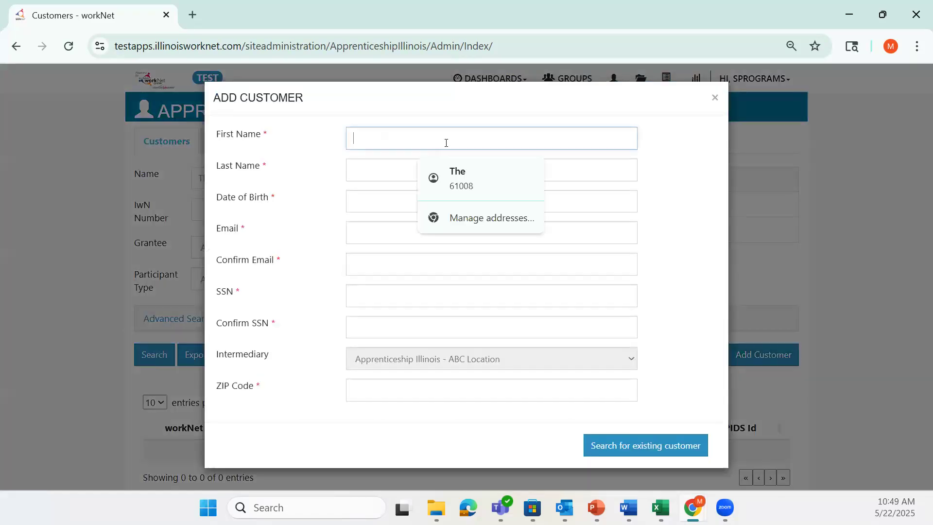
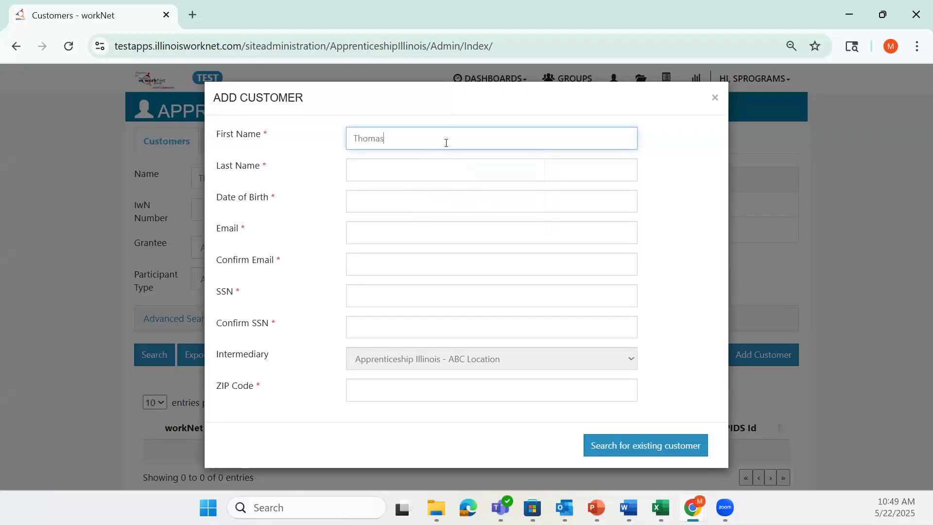
key(Tab)
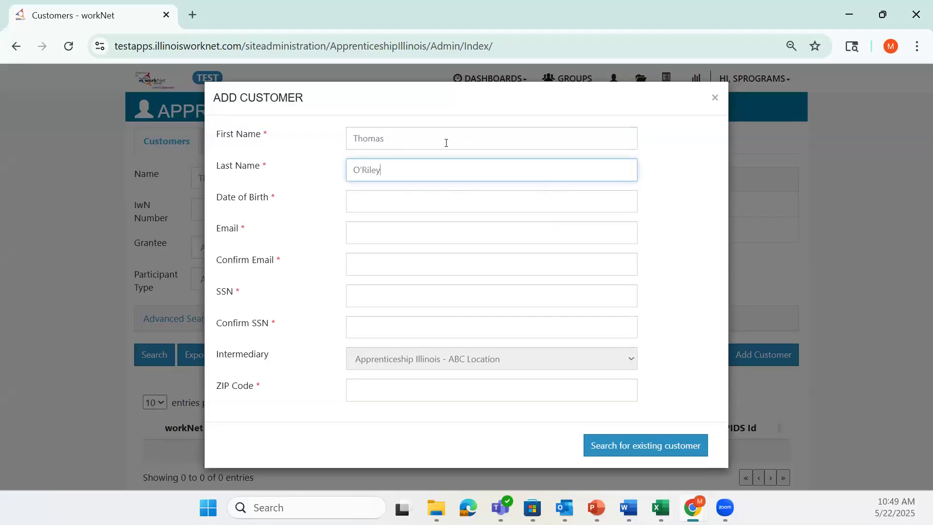
key(Tab)
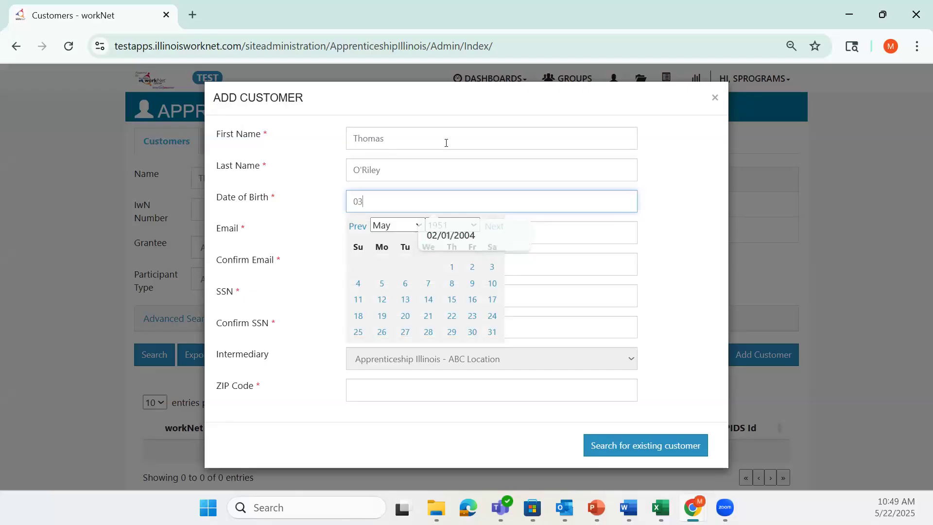
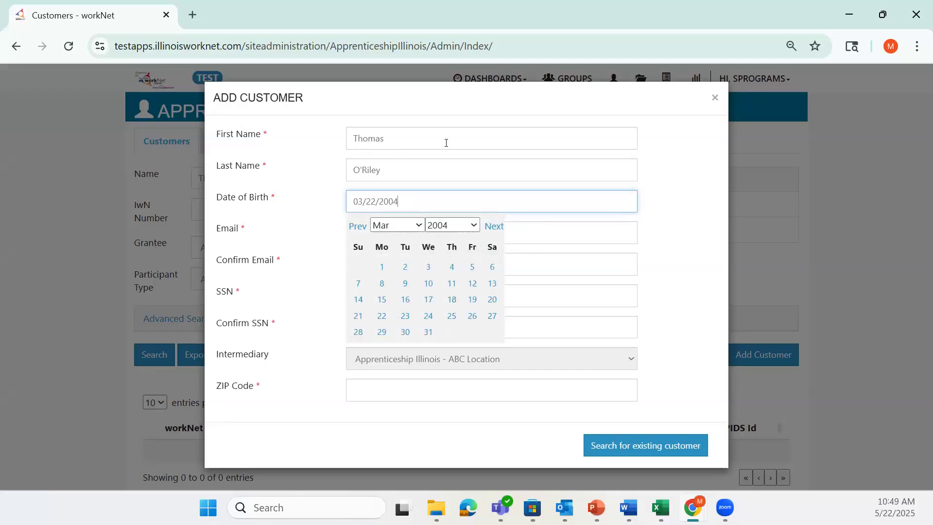
key(Tab)
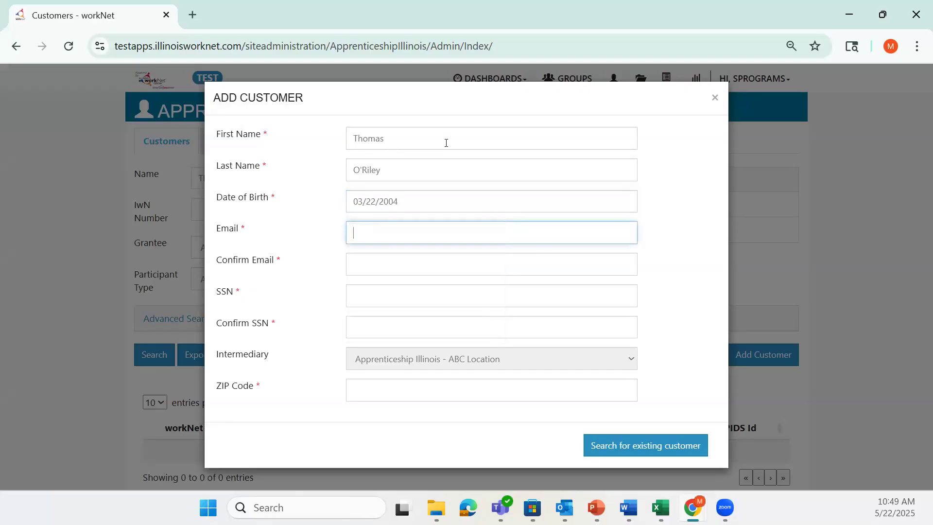
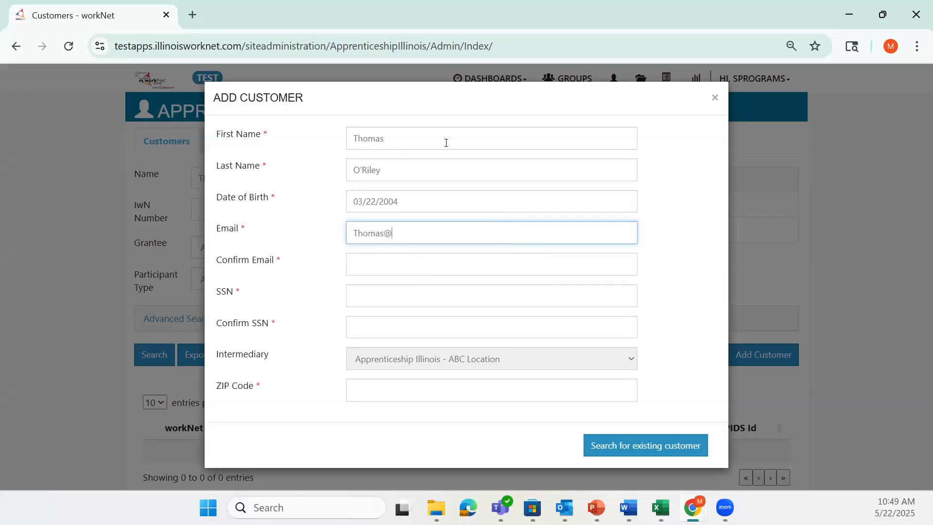
key(Tab)
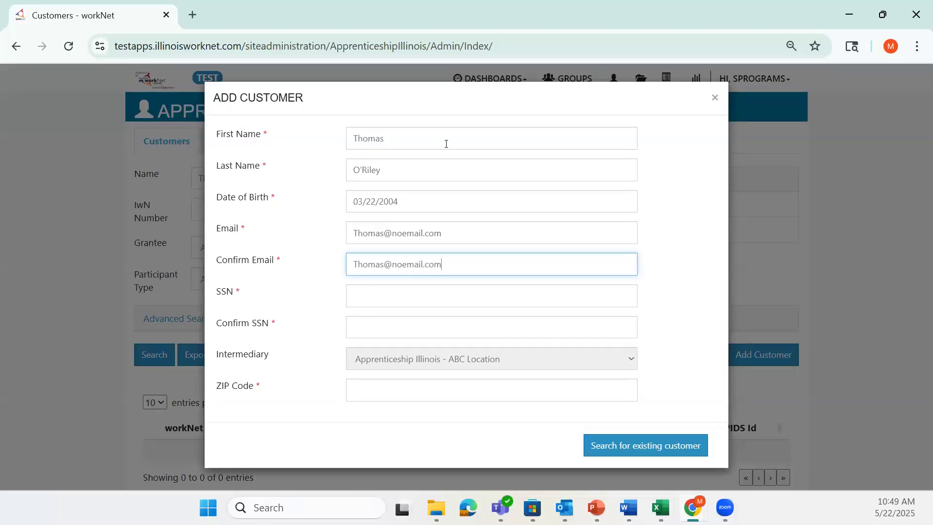
Enter and confirm the customer's SSN, add the ZIP code, and search for an existing customer
click(406, 297)
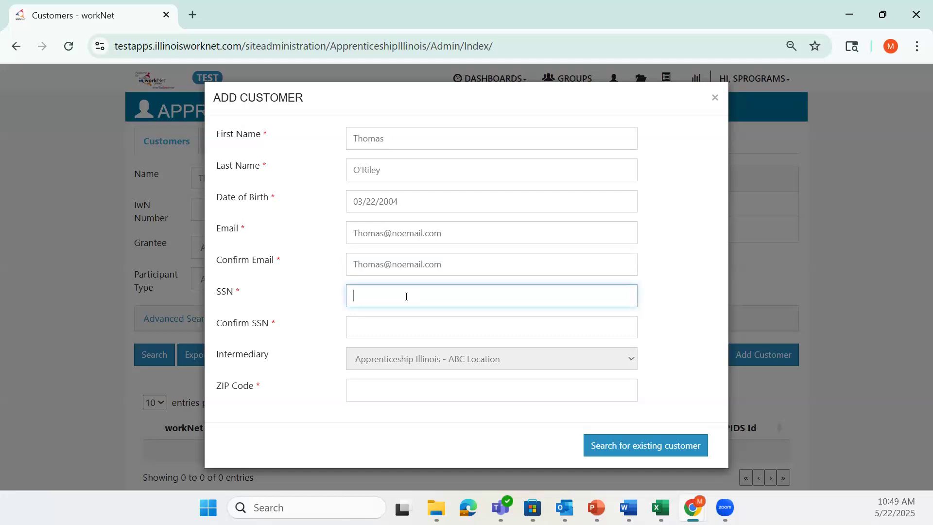
key(Tab)
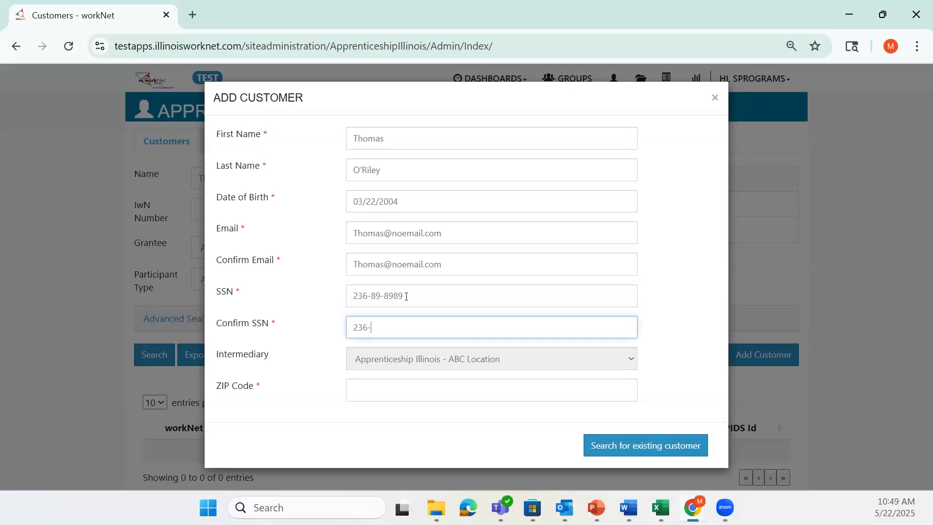
click(516, 396)
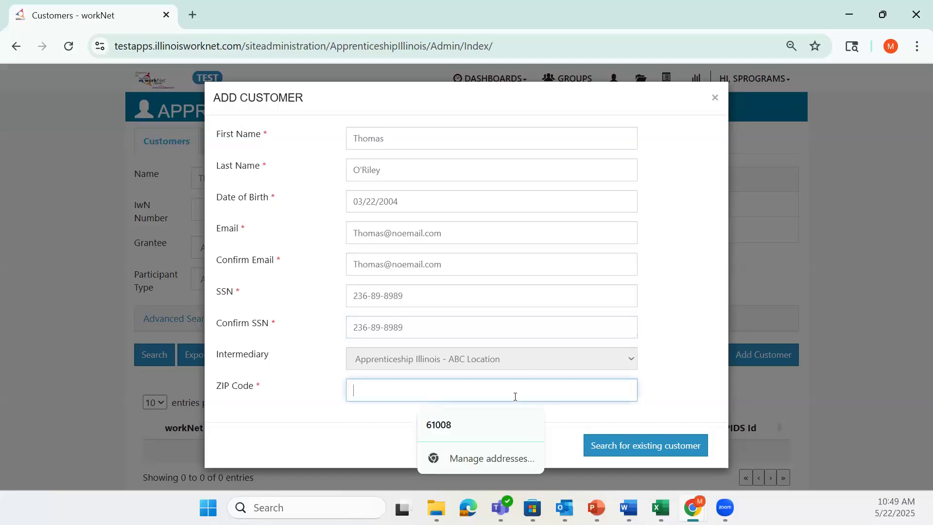
text(62677)
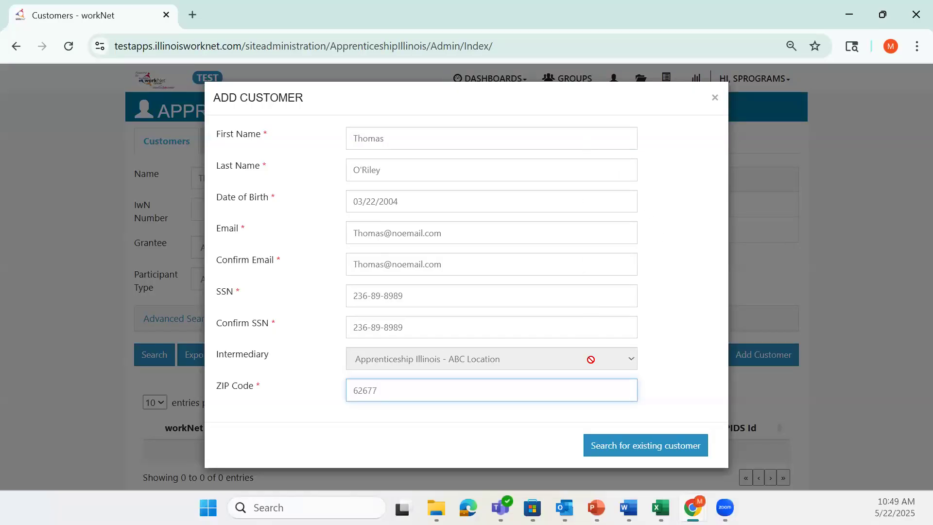
click(678, 443)
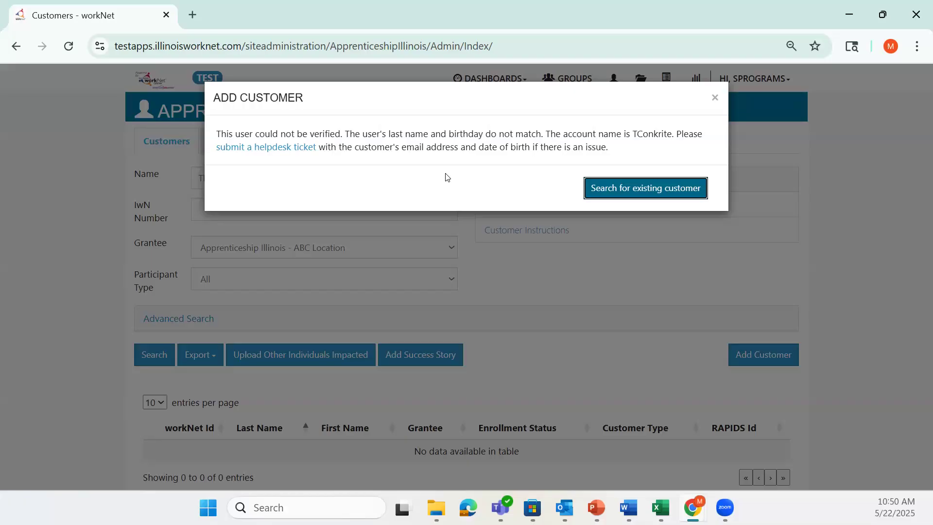
Close the verification failure message about mismatched last name and birthday
click(715, 97)
Replace the name search with the new applicant's full name, search, and start Add Customer
click(283, 178)
key(BackSpace)
key(BackSpace)
key(BackSpace)
key(BackSpace)
key(BackSpace)
key(BackSpace)
key(BackSpace)
key(BackSpace)
key(BackSpace)
key(BackSpace)
key(BackSpace)
key(BackSpace)
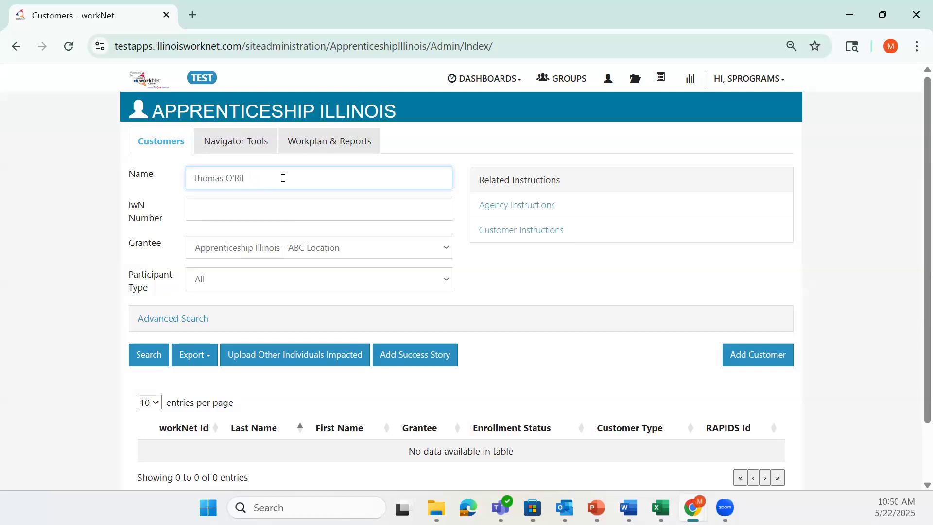
key(BackSpace)
key(BackSpace)
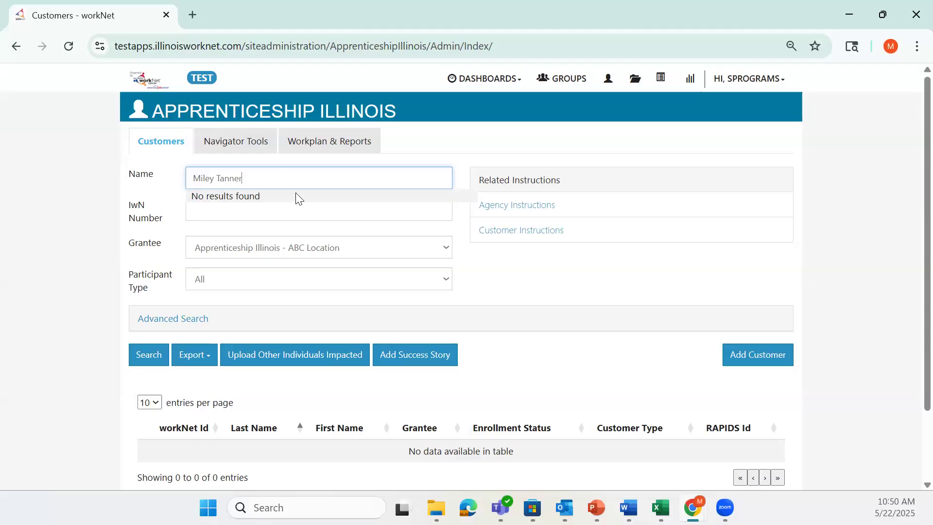
key(Return)
click(754, 360)
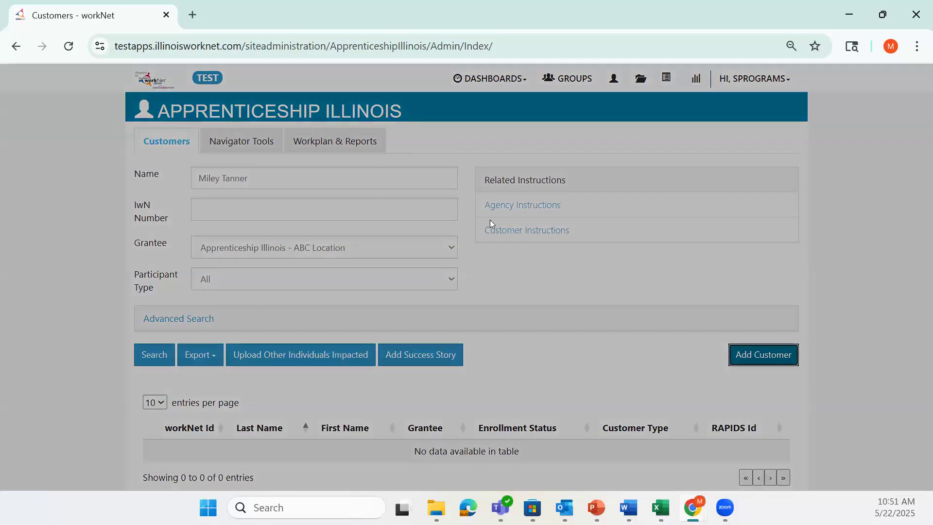
Enter the new applicant's first name, last name, date of birth, and matching email addresses
click(410, 134)
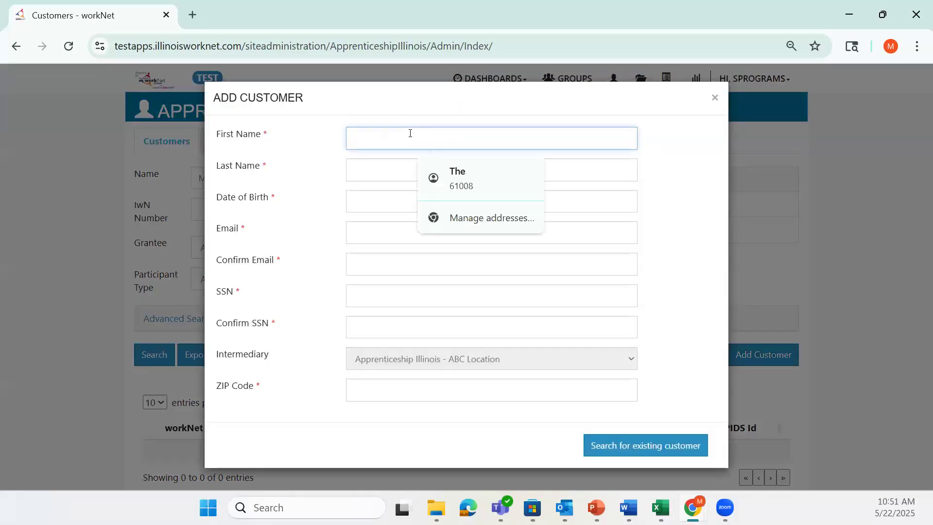
key(Tab)
key(Tab)
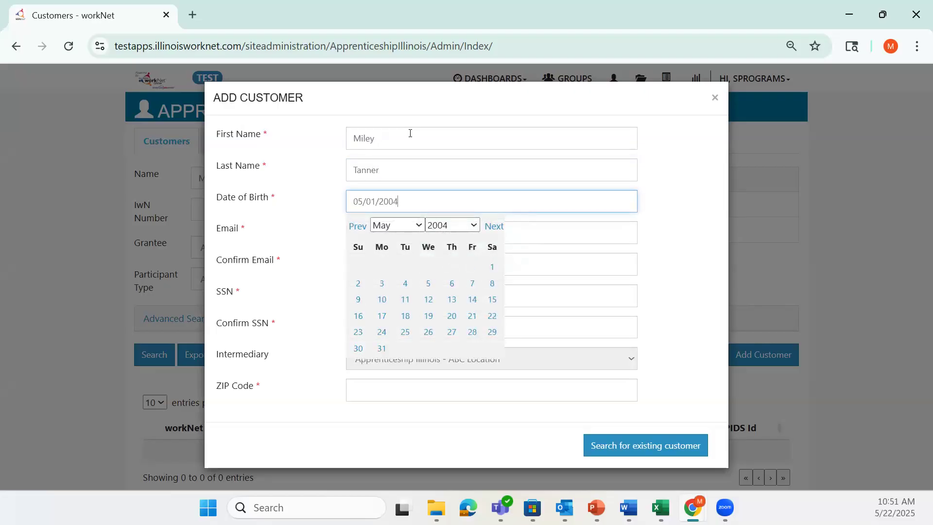
key(Tab)
key(Tab)
Enter the applicant's SSN and ZIP code, then search for an existing customer
key(Tab)
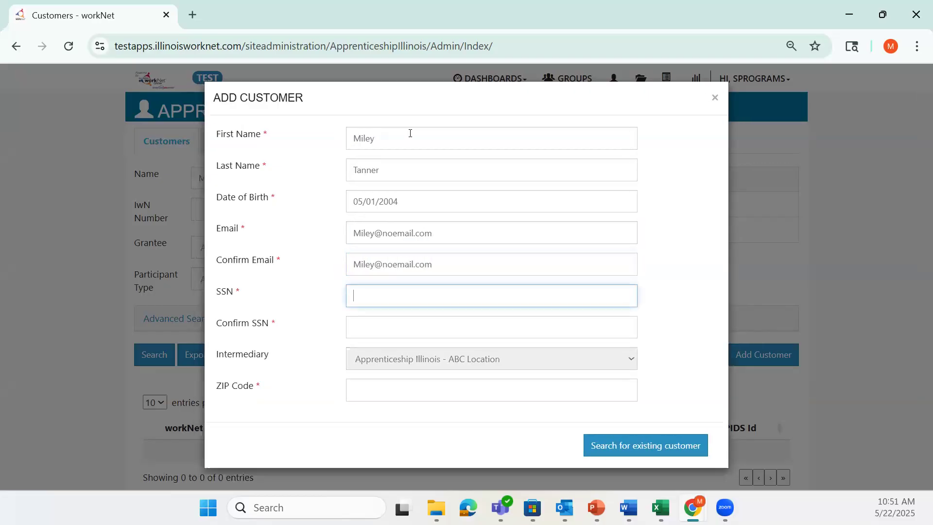
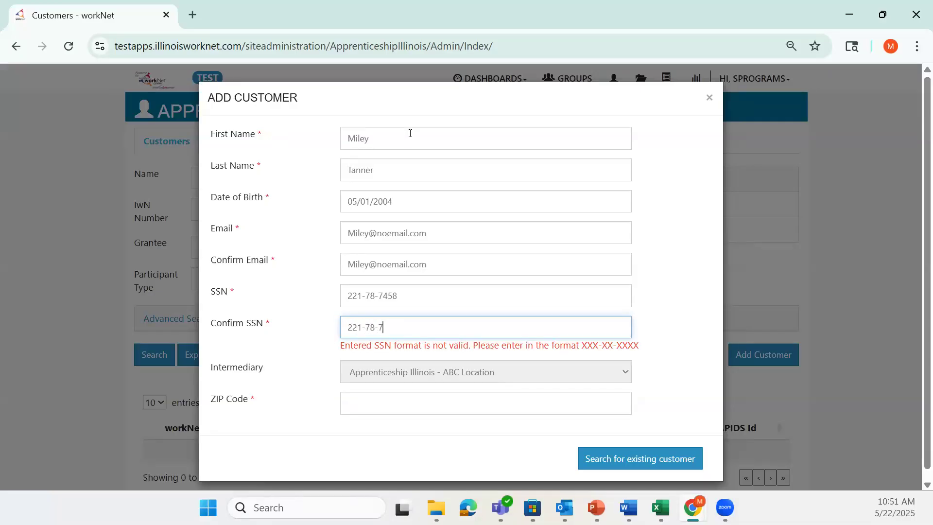
key(Tab)
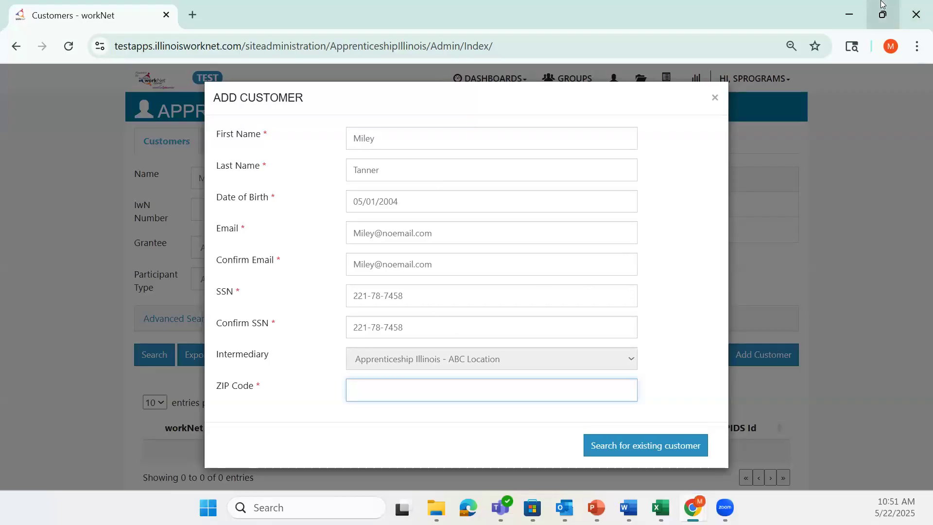
mouse_move(882, 4)
text(62704)
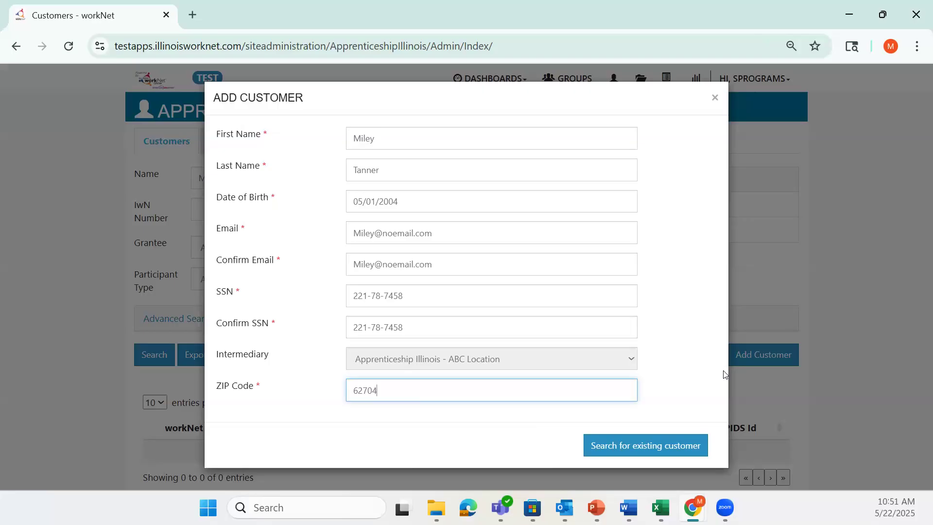
click(702, 441)
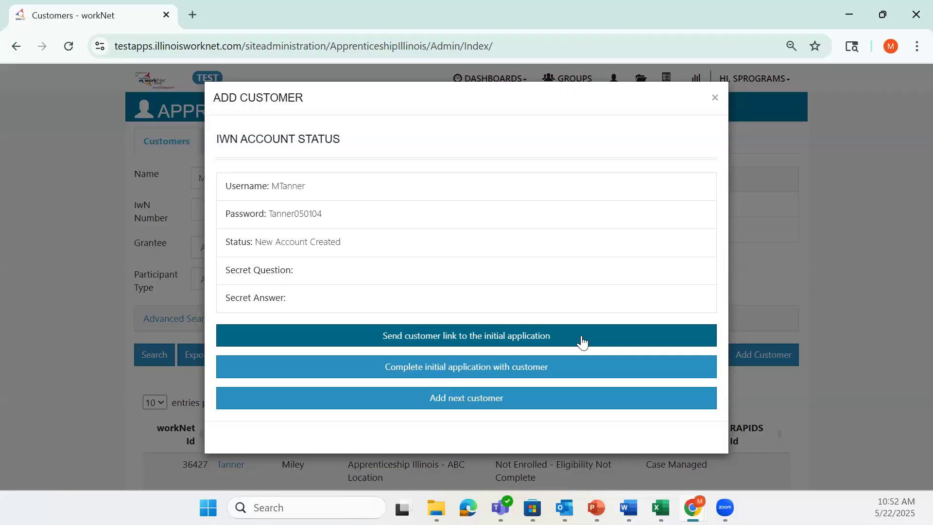
Begin the initial Apprenticeship Illinois application with the newly created customer
click(584, 362)
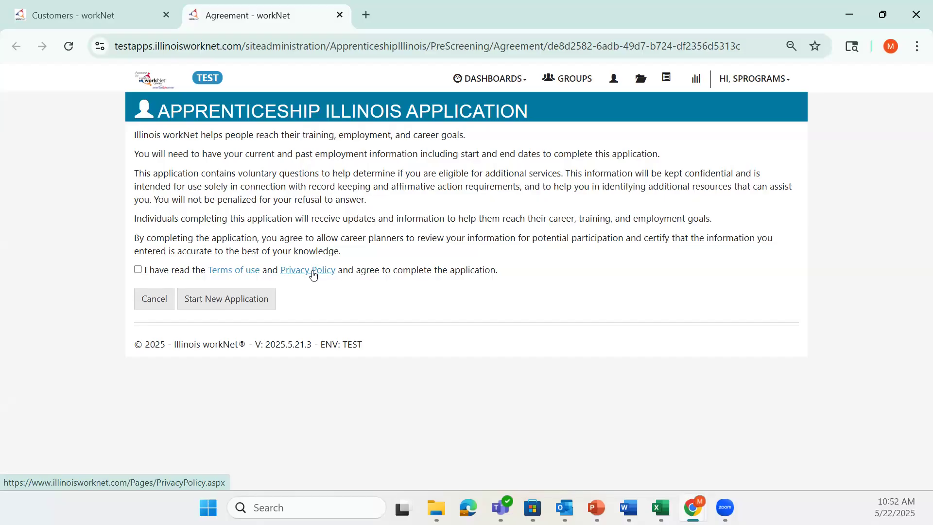
Accept the terms of use and privacy policy and start a new application
click(138, 270)
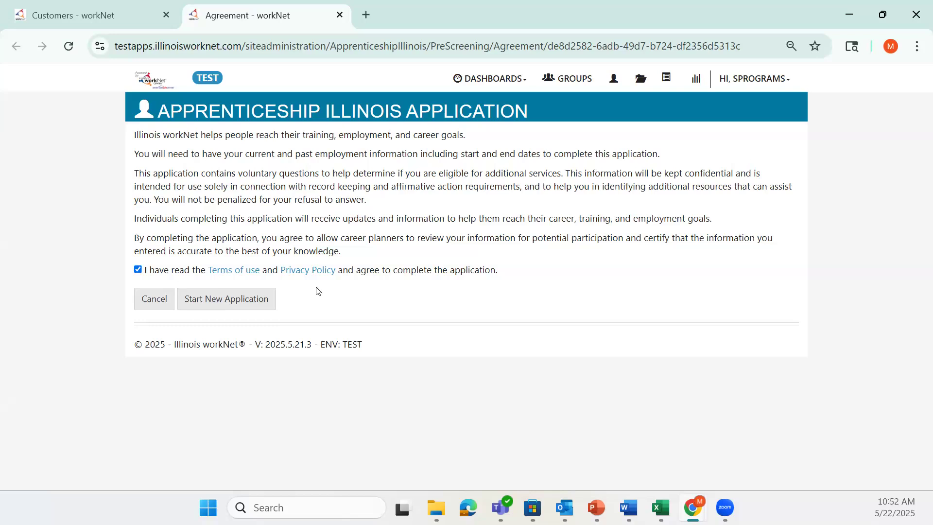
click(265, 302)
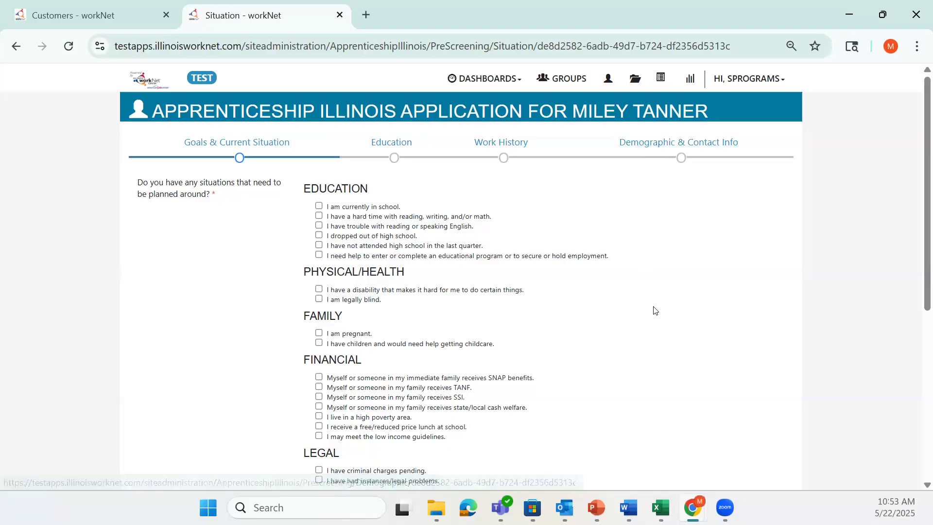
Check English difficulty, high school dropout, disability, childcare need and high poverty area
scroll(654, 301, down, 1)
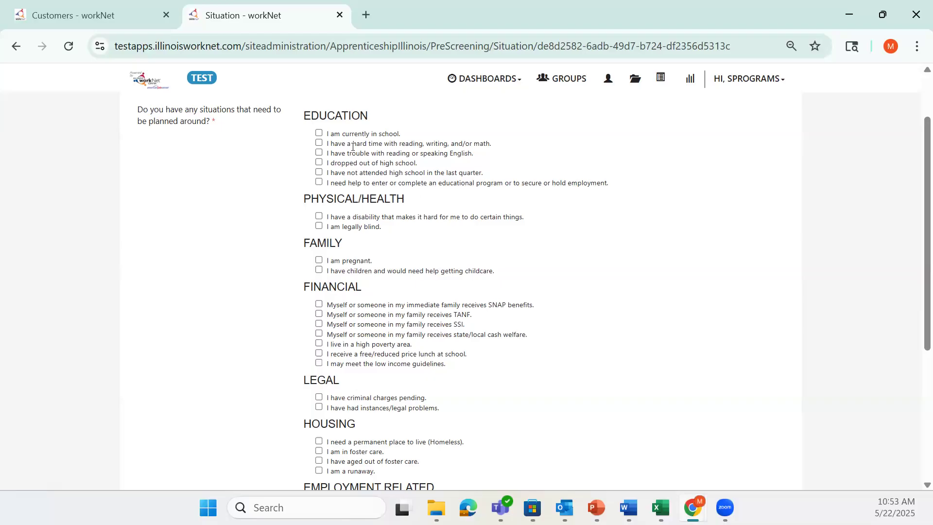
click(320, 153)
click(319, 163)
click(319, 217)
click(319, 270)
click(319, 344)
Check legal problems, foster care, 27 weeks unemployed and one month job search, then save
scroll(486, 351, down, 3)
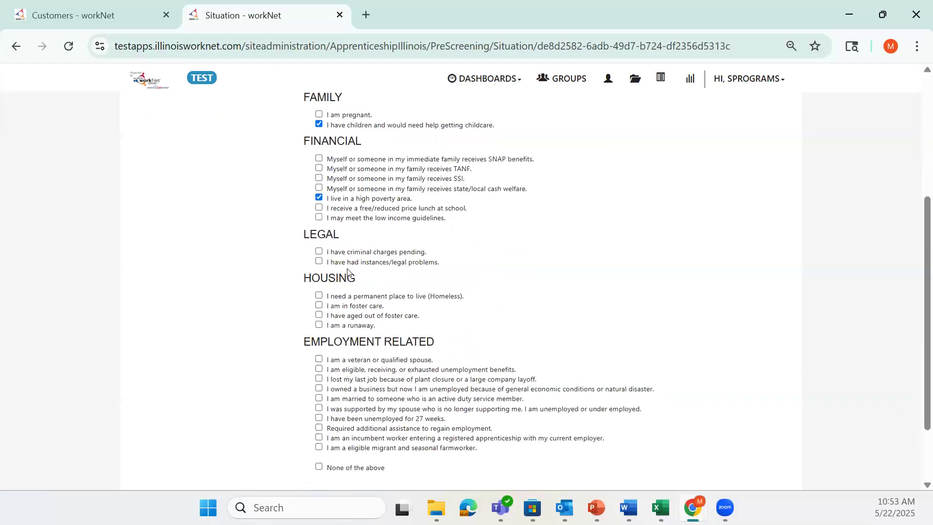
click(319, 262)
click(319, 306)
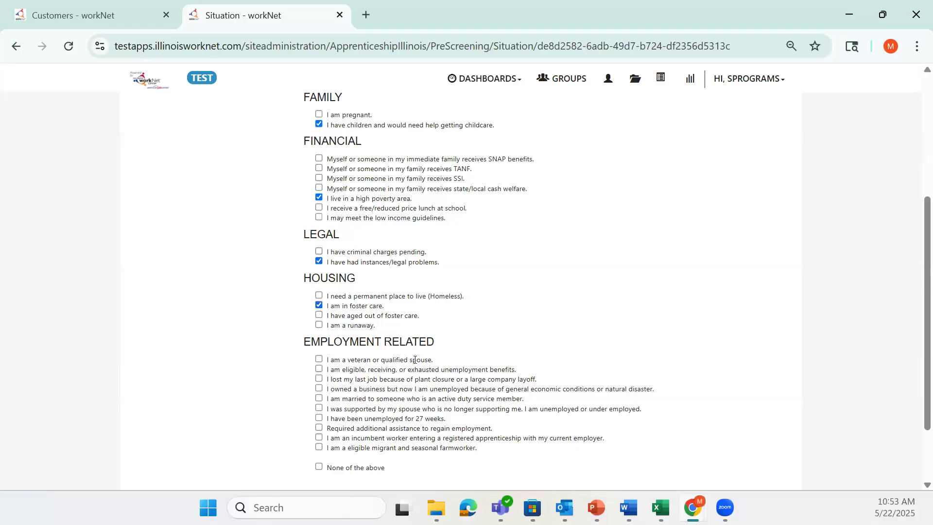
click(320, 418)
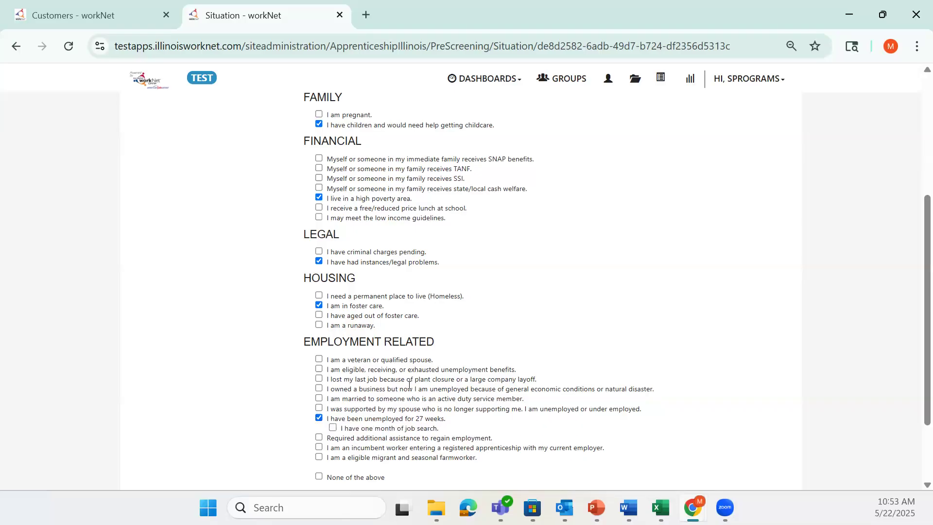
click(333, 428)
scroll(612, 358, down, 2)
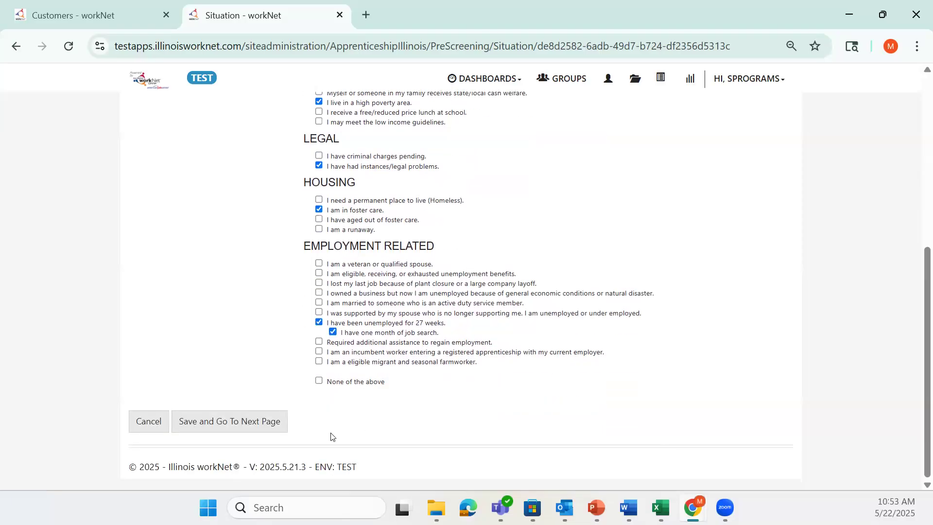
scroll(440, 397, up, 3)
scroll(440, 397, up, 3)
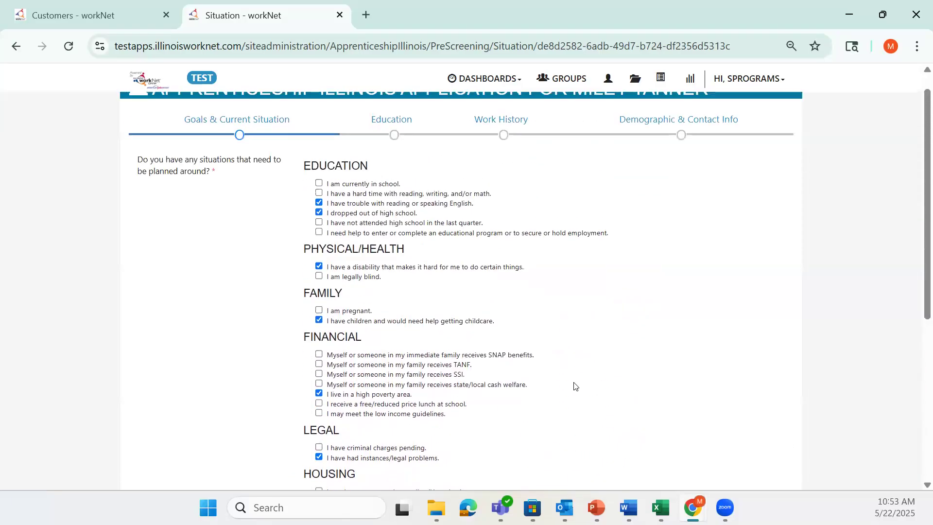
scroll(578, 386, down, 1)
scroll(578, 387, down, 4)
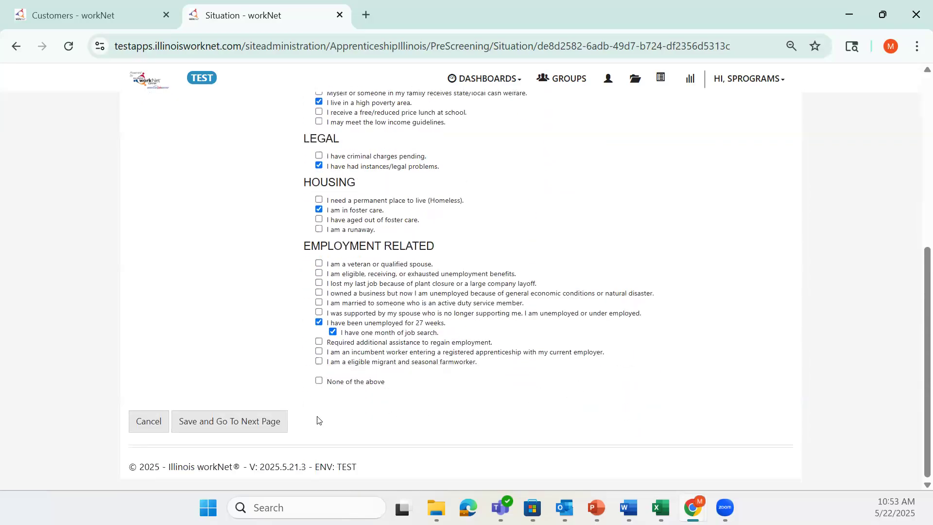
click(256, 422)
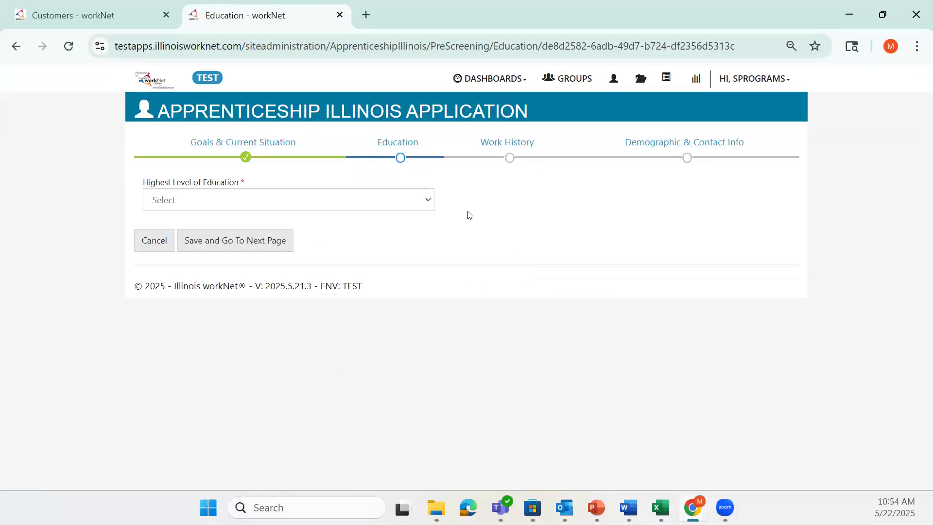
Save 8th Grade as the highest education level and open the employment status choices
click(432, 203)
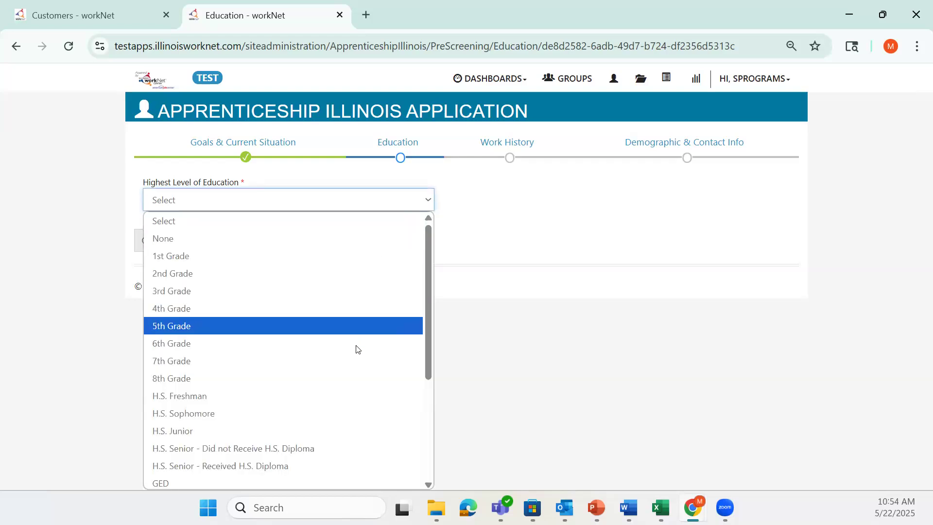
click(357, 378)
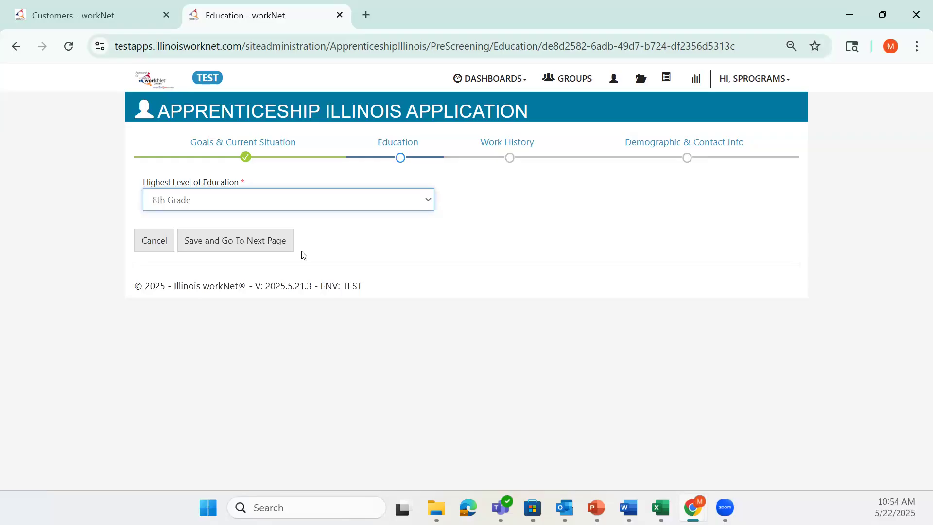
click(274, 242)
click(398, 185)
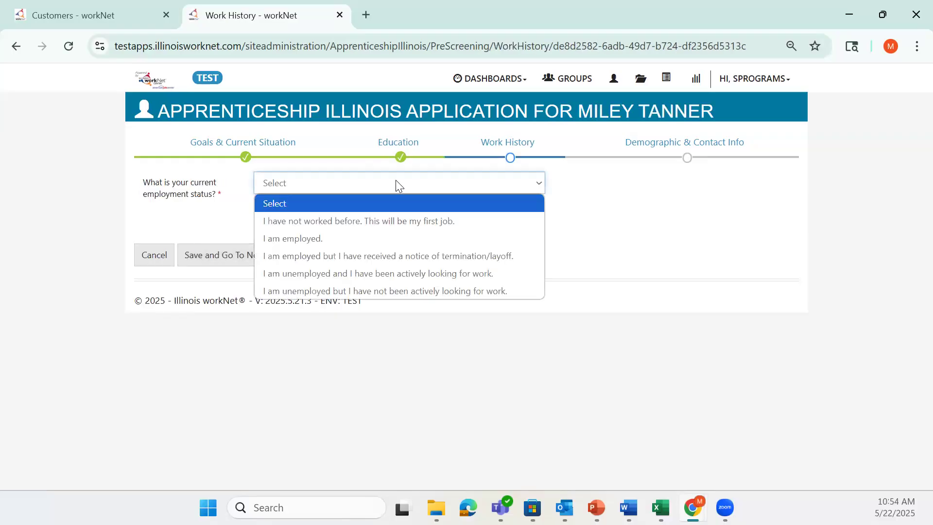
Mark work history as 'I have not worked before. This will be my first job.' and save it
click(514, 219)
click(270, 254)
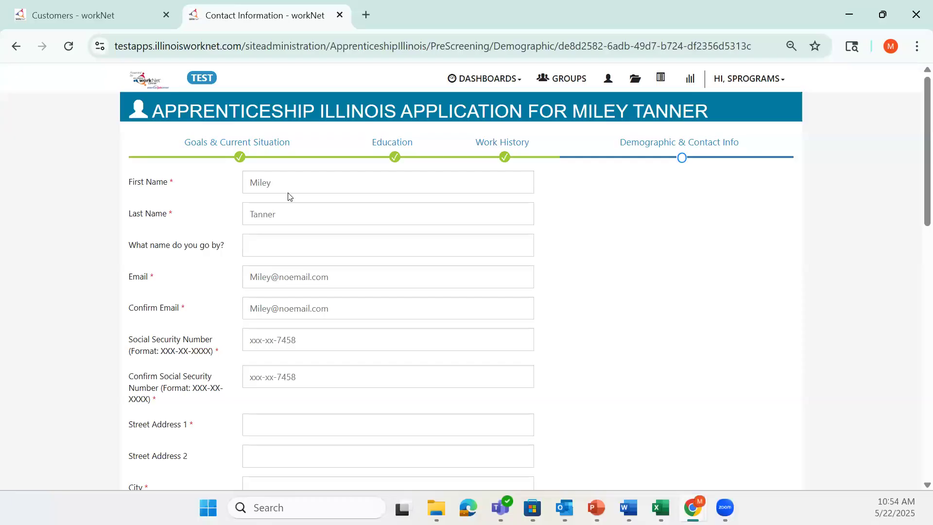
Fill in the applicant's street address, city, state and ZIP code on the contact form
click(296, 243)
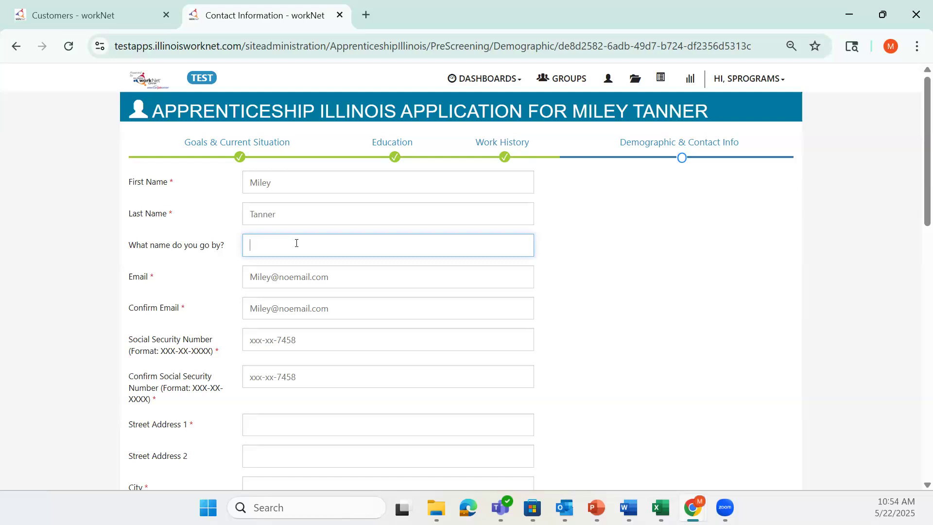
scroll(383, 235, down, 2)
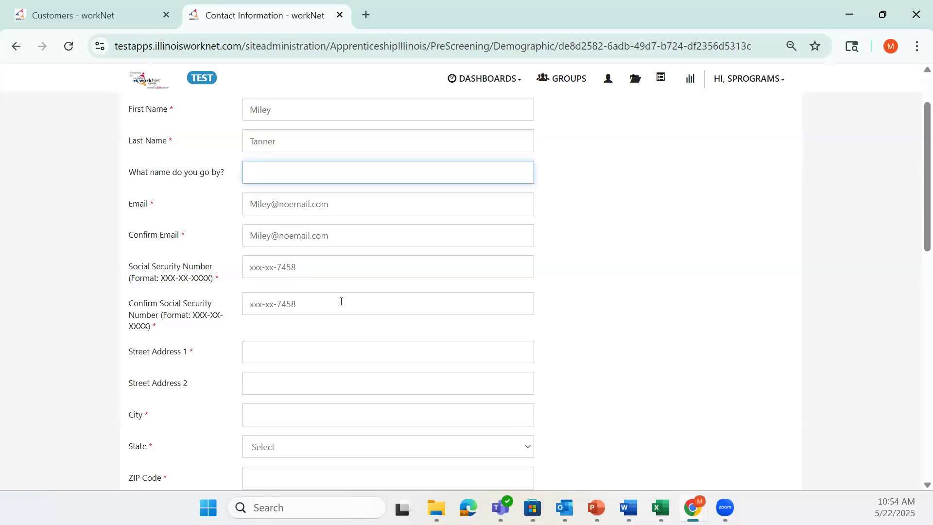
scroll(341, 303, down, 3)
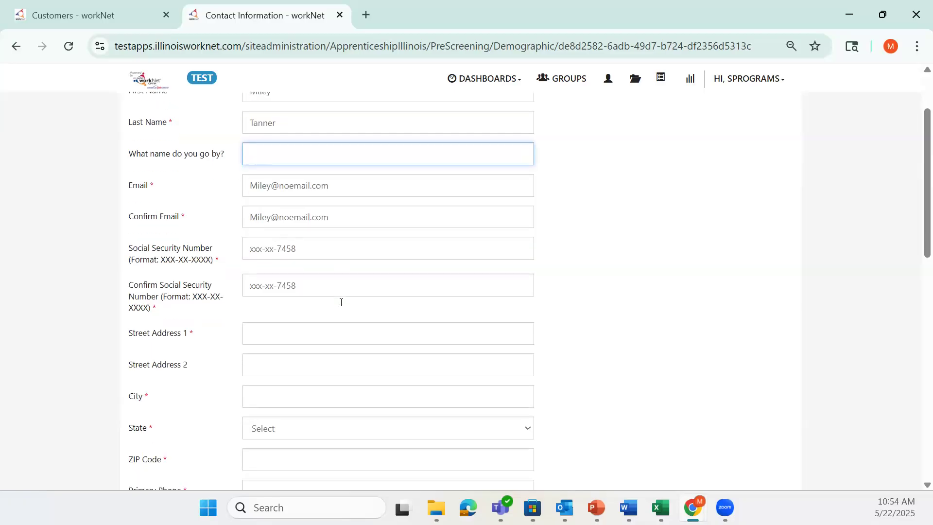
click(362, 206)
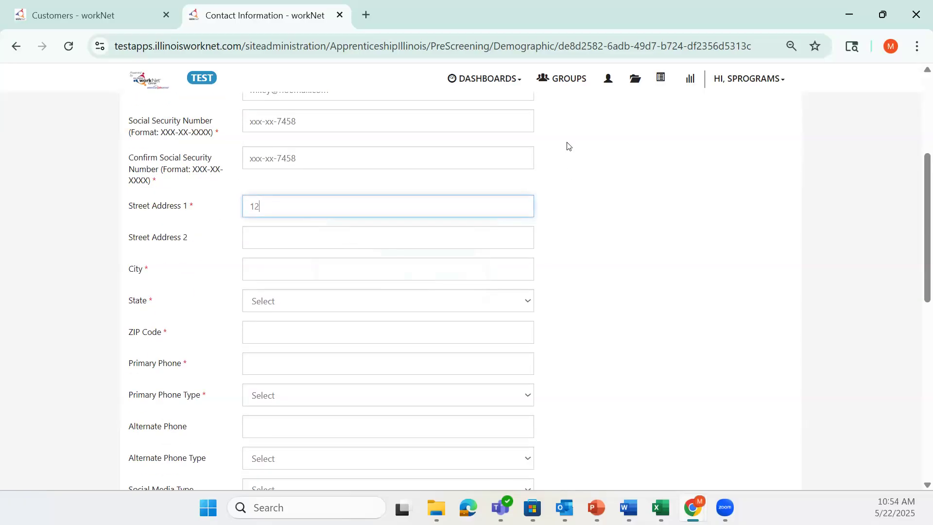
key(Tab)
key(Tab)
text(Springfield)
key(Tab)
text(il)
key(Tab)
text(62711)
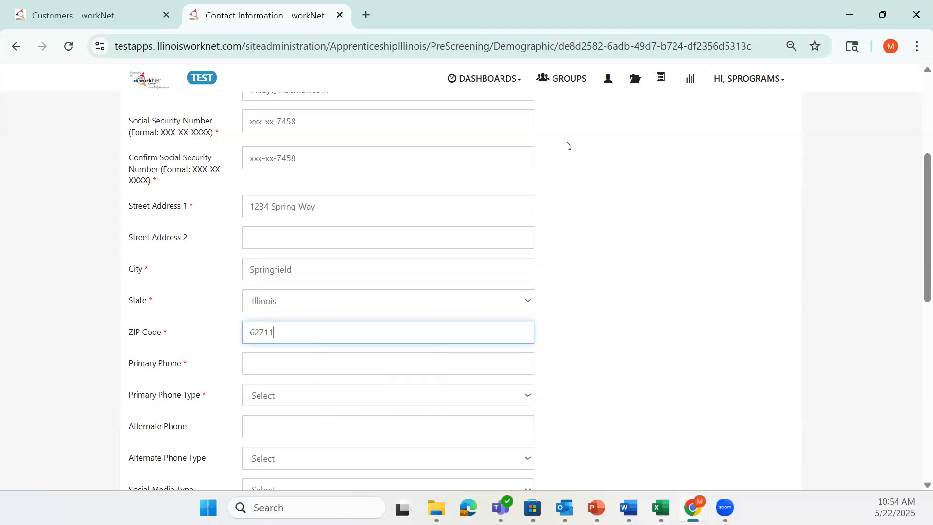
Enter the applicant's primary phone number
key(Tab)
scroll(437, 197, down, 3)
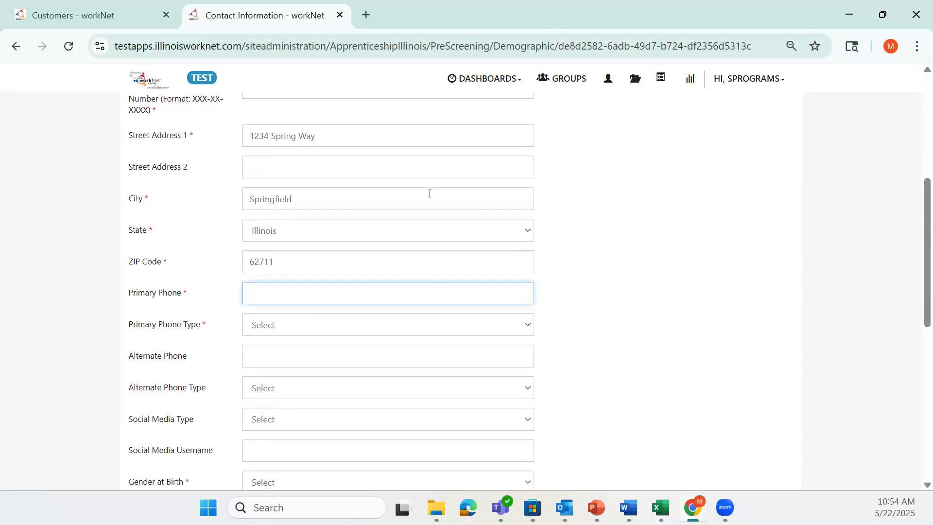
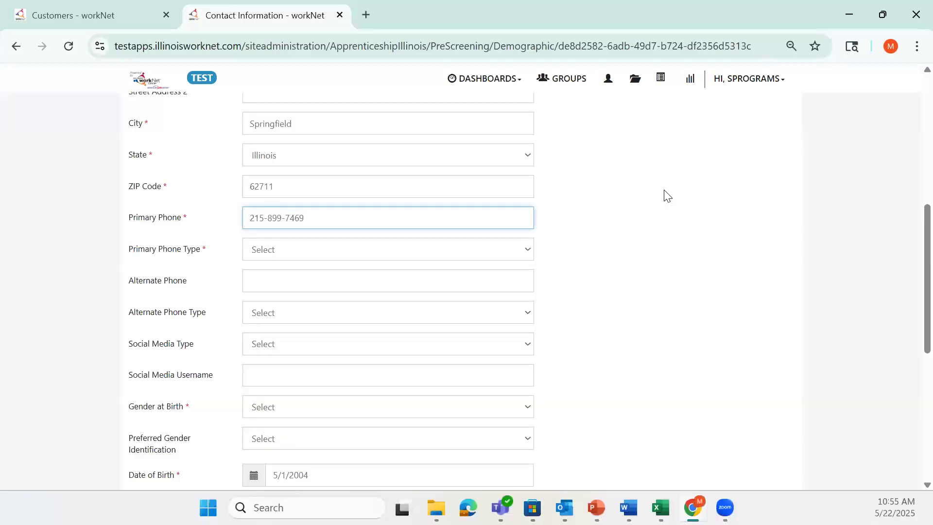
Set Primary Phone Type to Mobile, leaving alternate phone and social media types unset
click(294, 254)
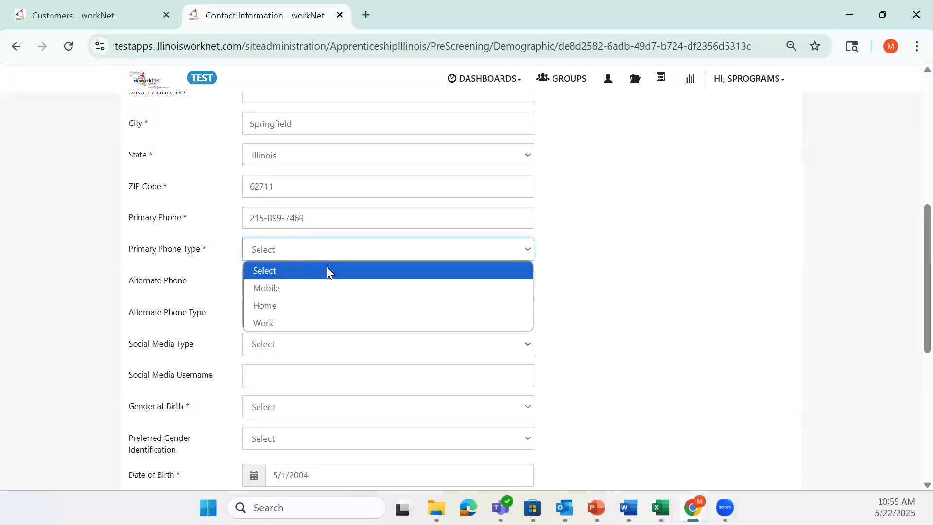
click(355, 287)
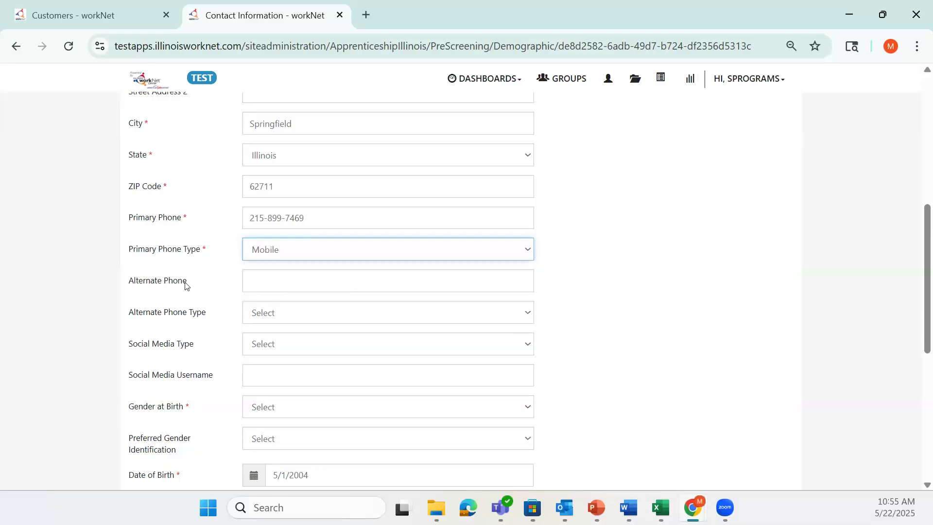
click(277, 281)
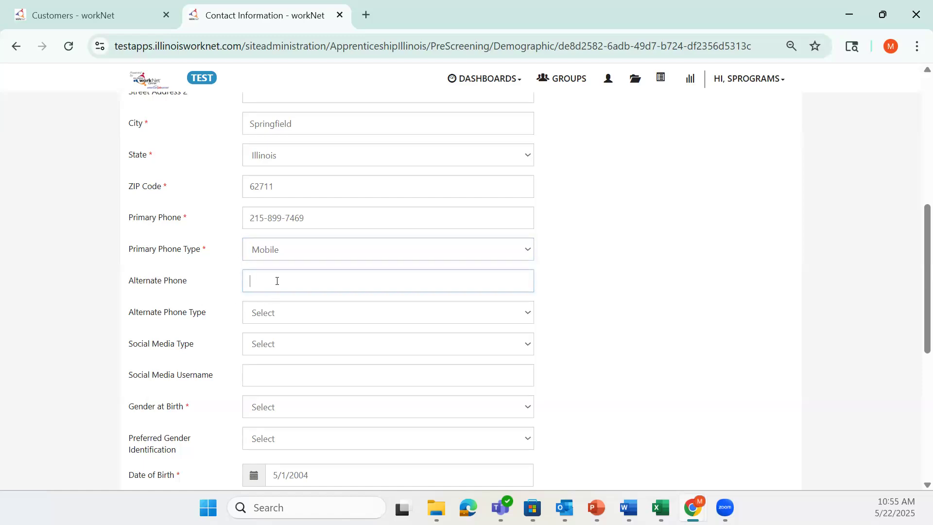
click(322, 314)
click(209, 287)
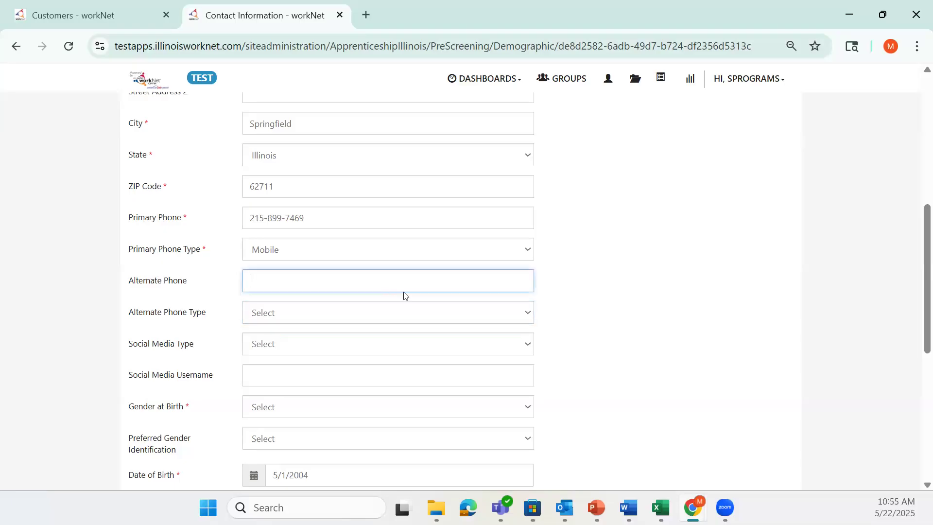
scroll(435, 305, down, 3)
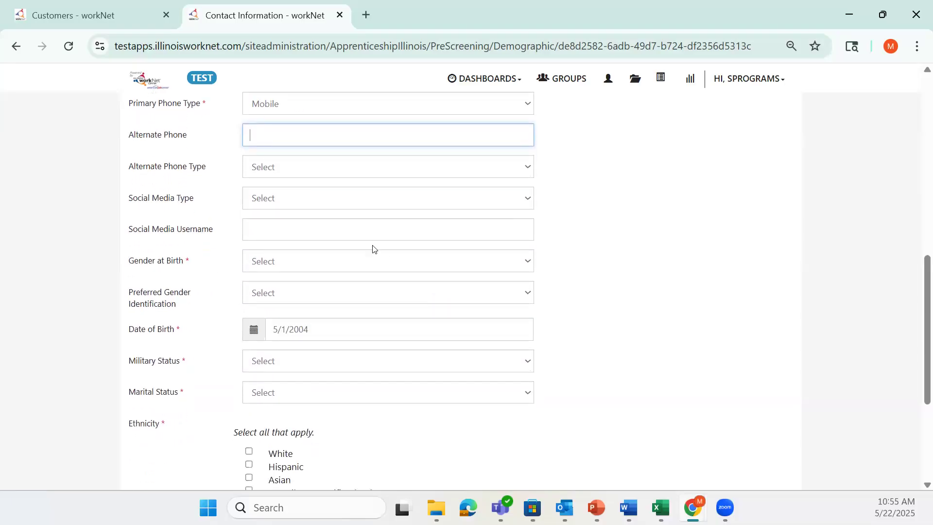
click(326, 198)
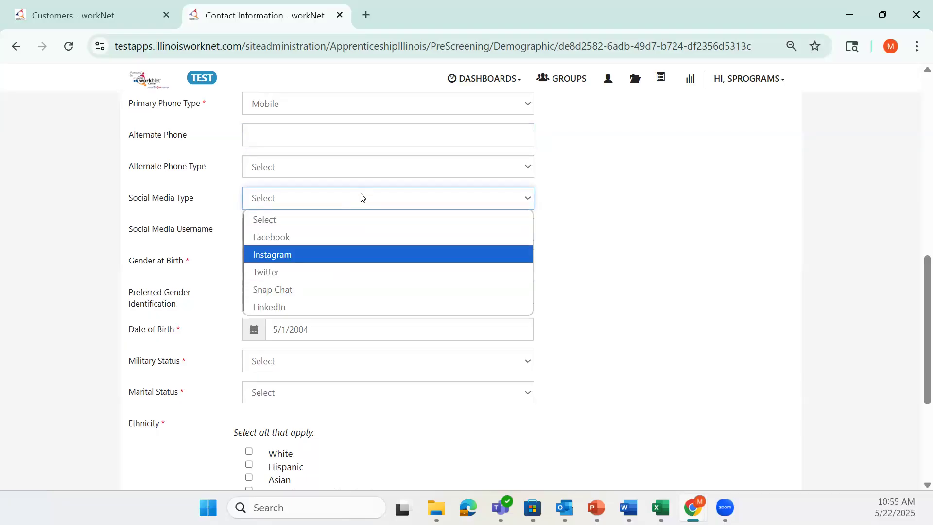
click(215, 191)
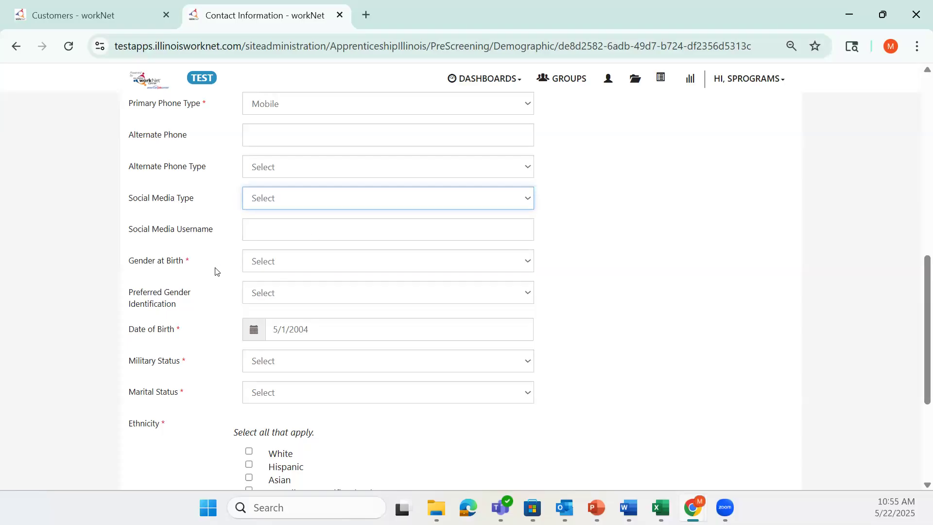
Set both Gender at Birth and Preferred Gender Identification to Female
click(283, 265)
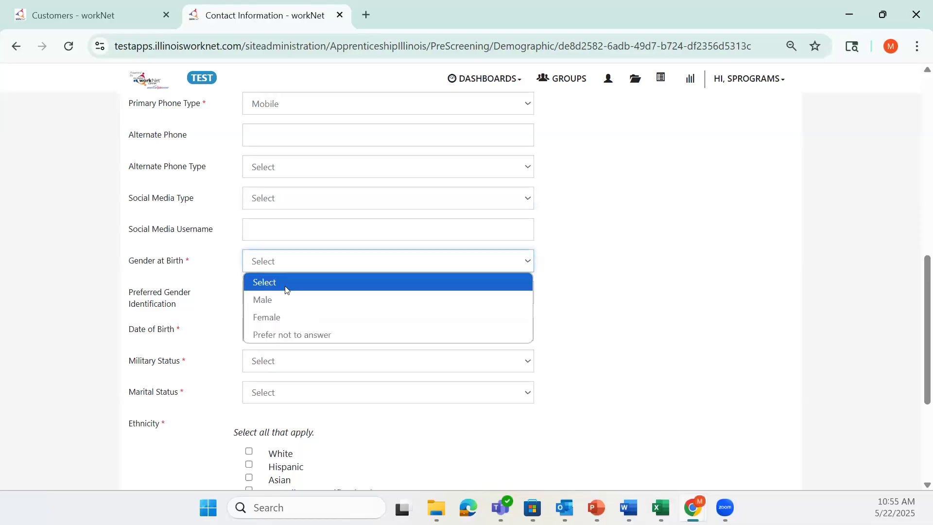
click(291, 313)
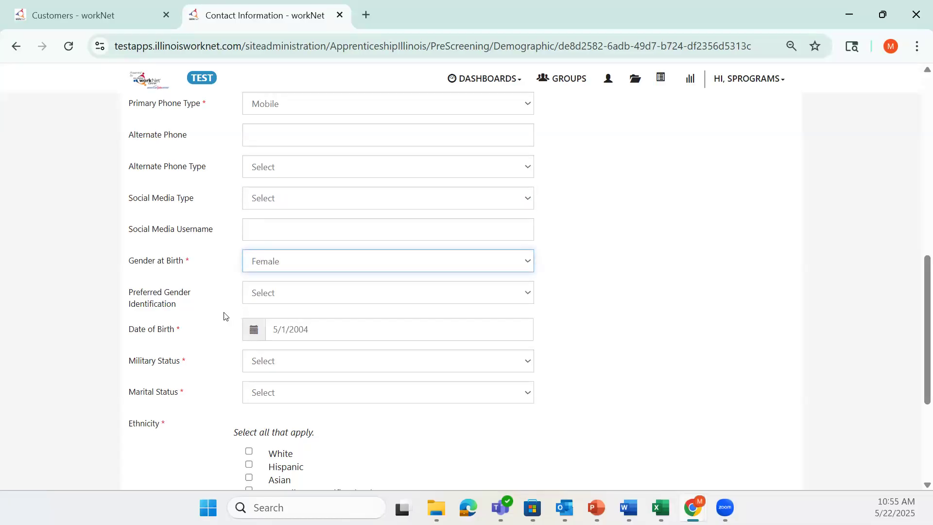
scroll(262, 267, down, 1)
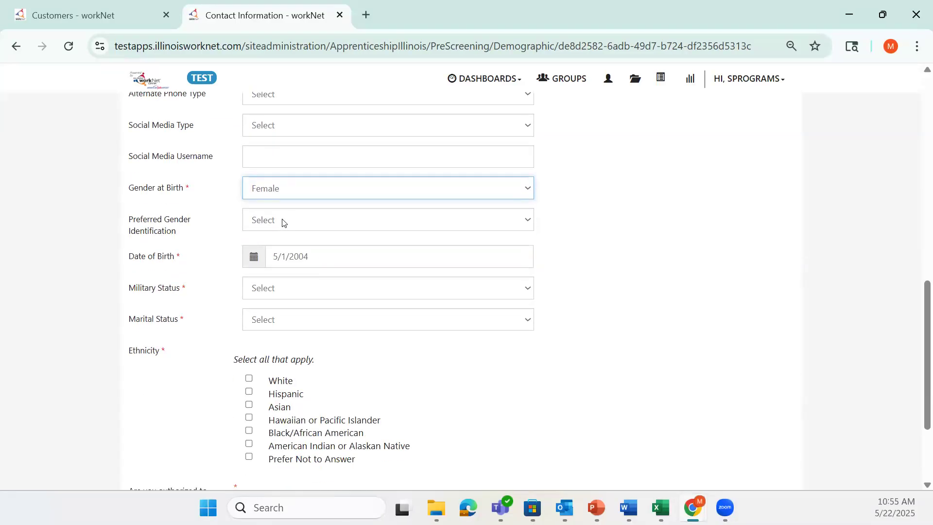
click(283, 221)
click(293, 275)
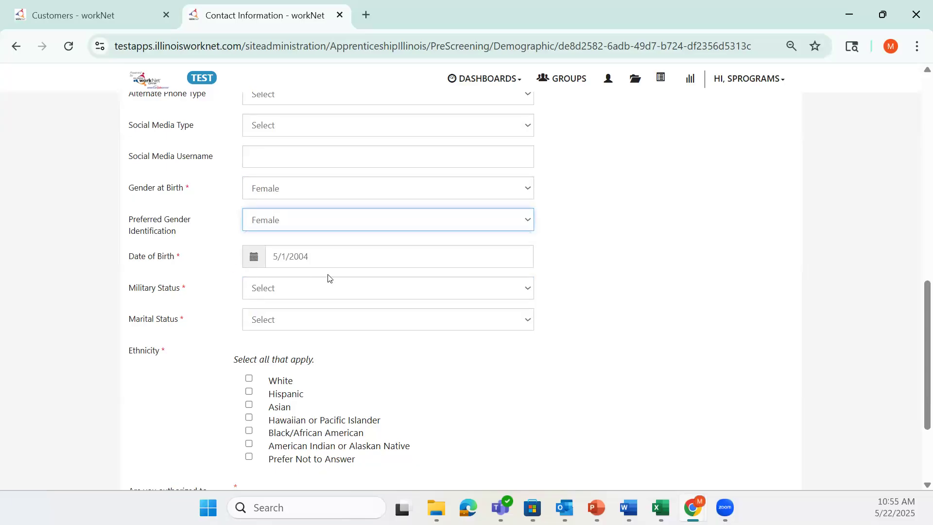
scroll(304, 168, down, 2)
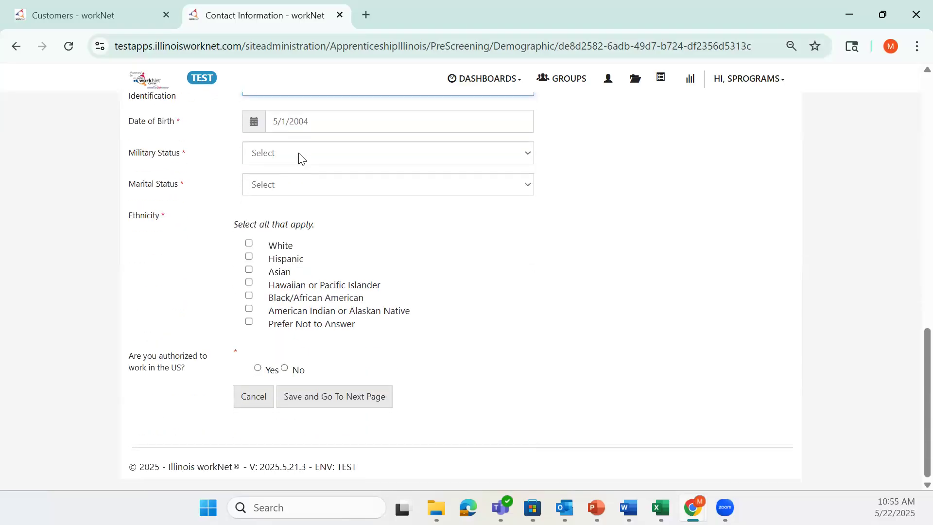
Set Military Status to None and Marital Status to Single
click(299, 155)
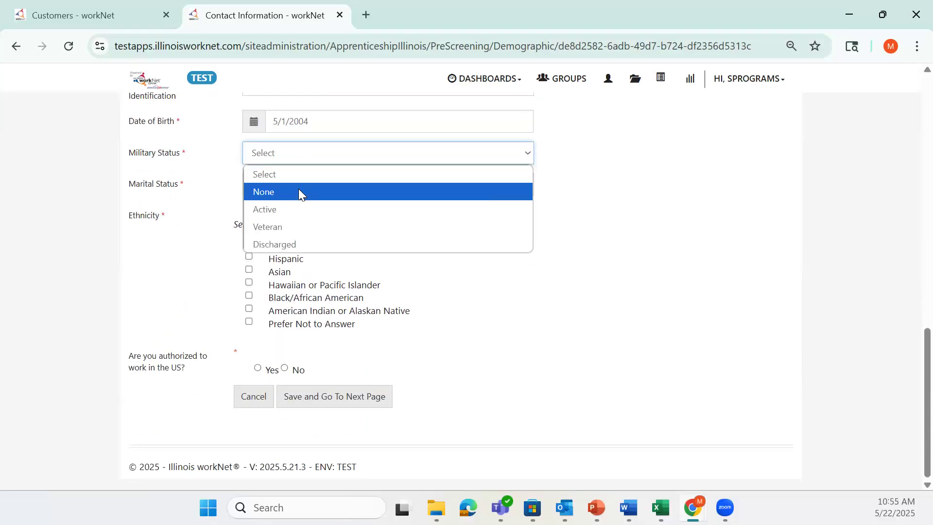
click(300, 192)
click(300, 186)
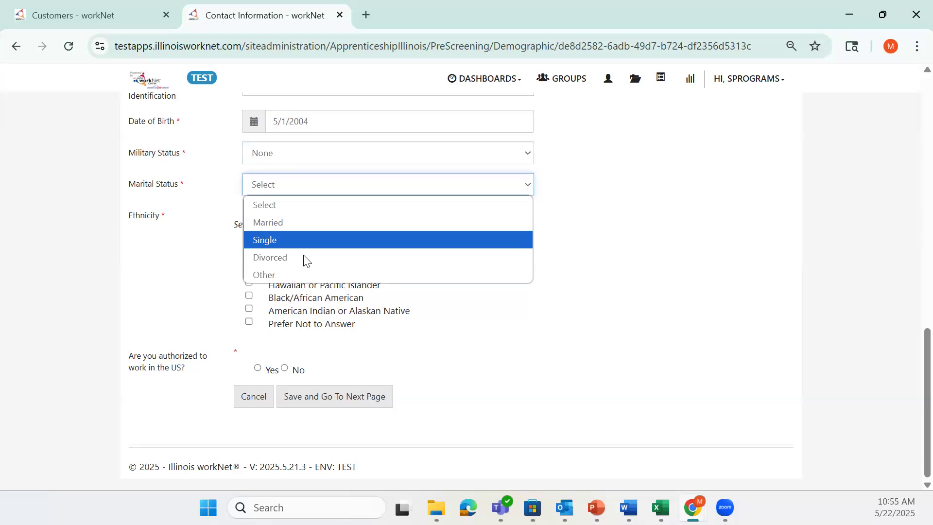
click(302, 241)
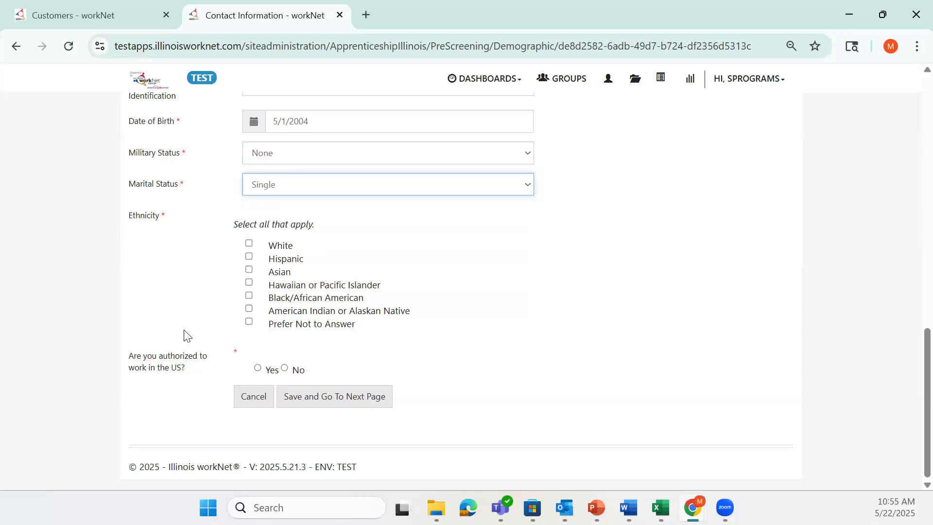
Tick Black/African American and Hispanic, answer Yes to US work authorization, and save
click(249, 296)
click(250, 257)
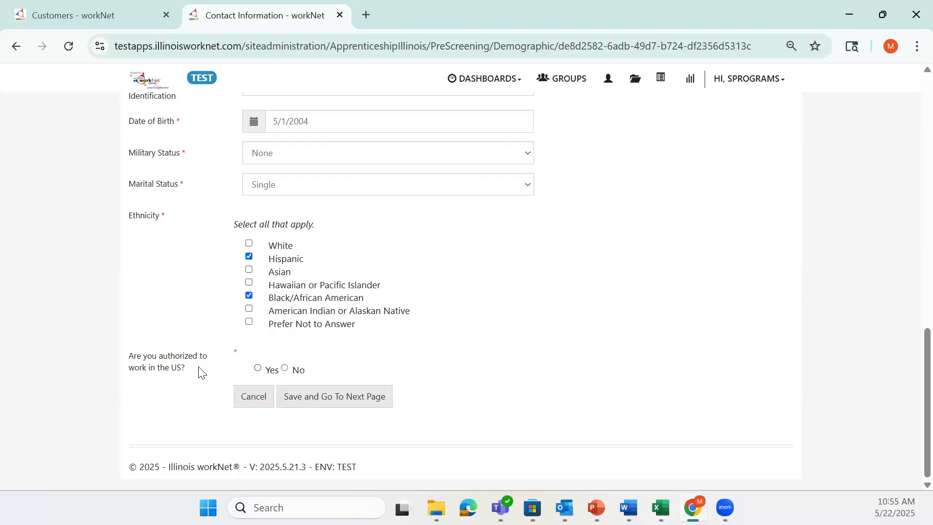
click(257, 368)
click(311, 394)
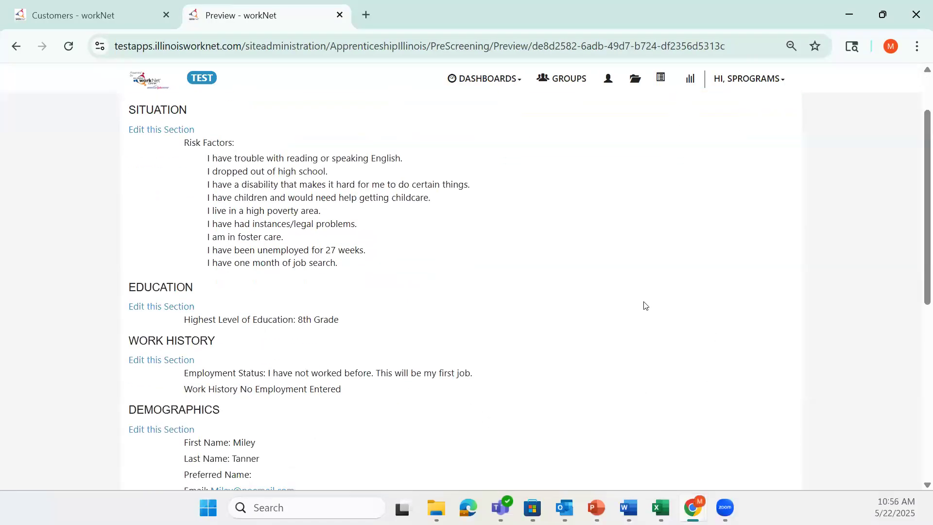
scroll(646, 306, down, 7)
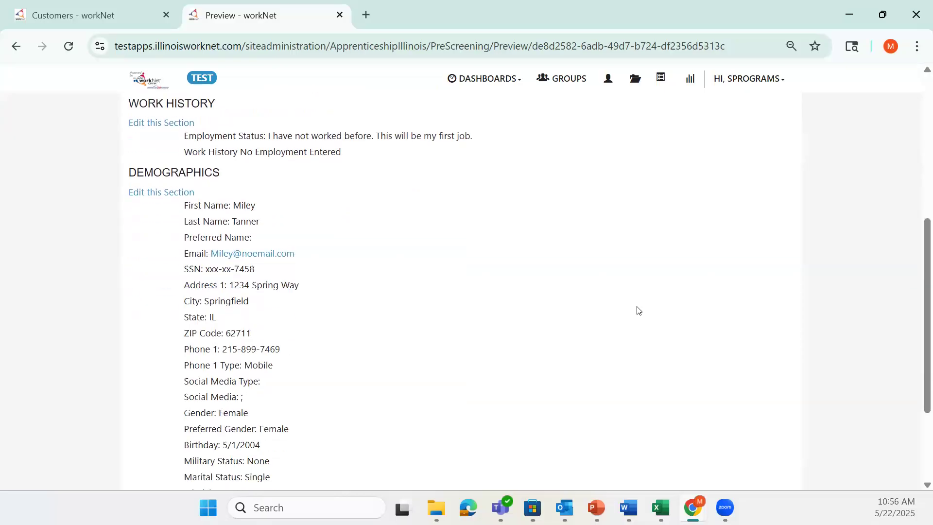
scroll(651, 327, up, 7)
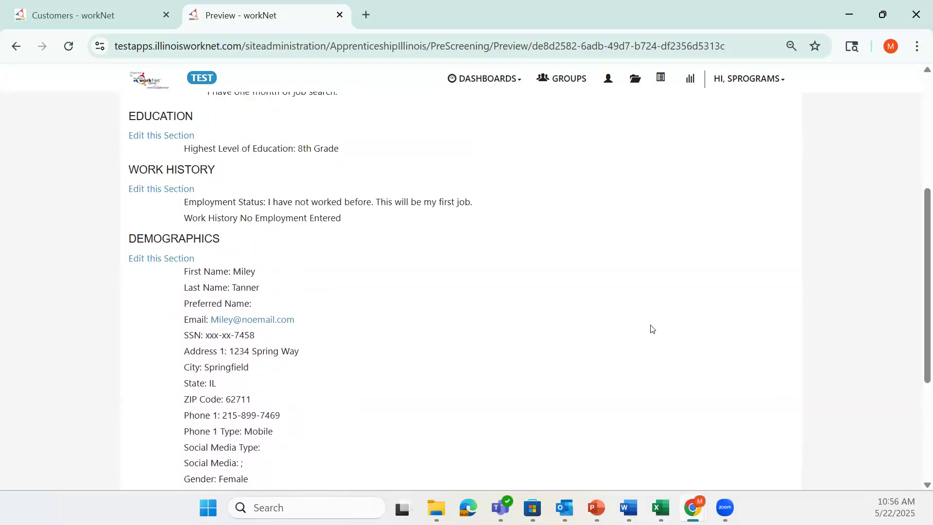
scroll(637, 340, up, 2)
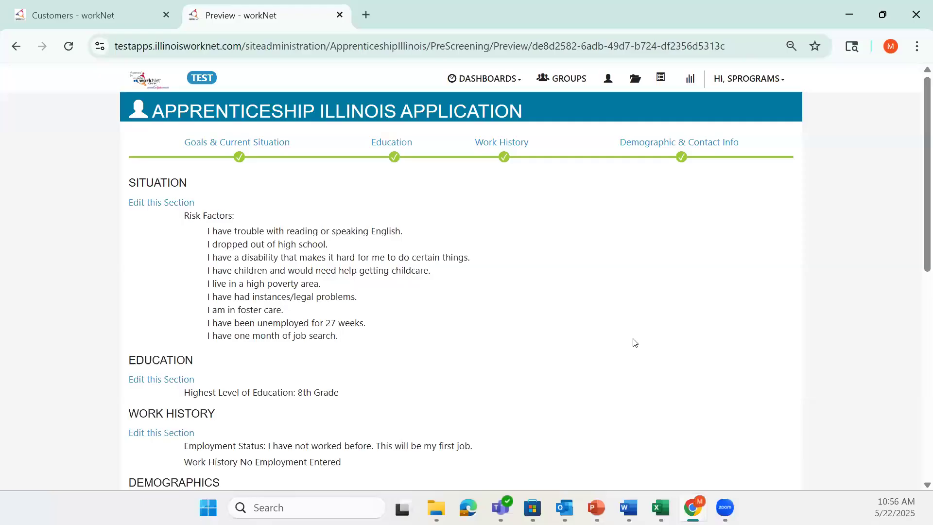
scroll(634, 342, down, 7)
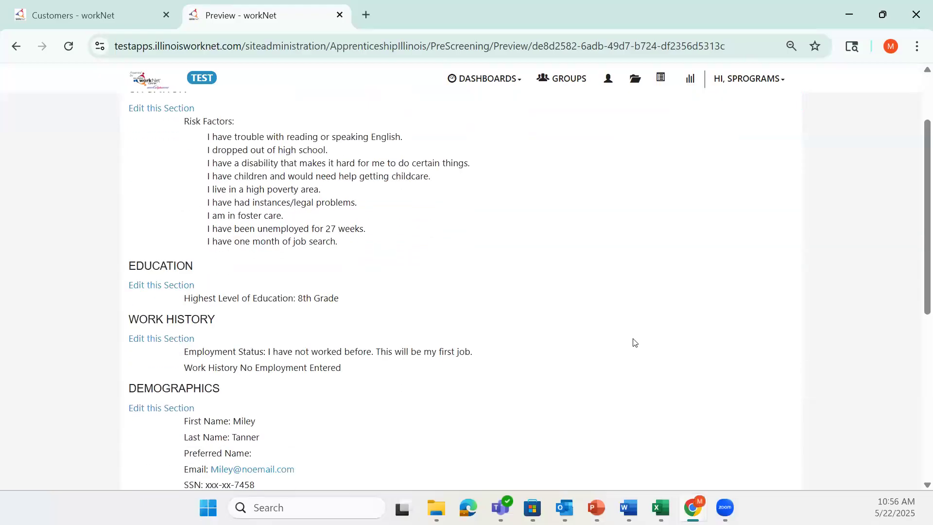
scroll(634, 343, down, 2)
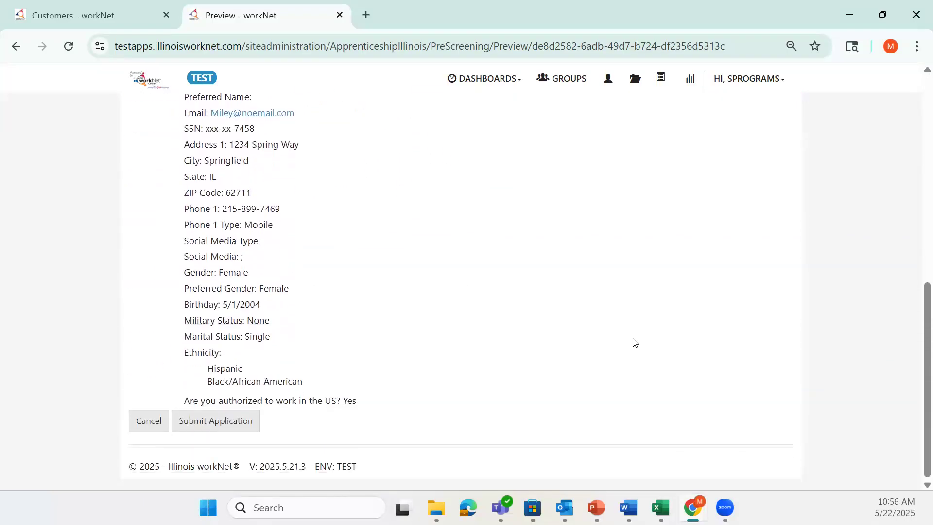
Submit the completed application from the Preview page
click(225, 422)
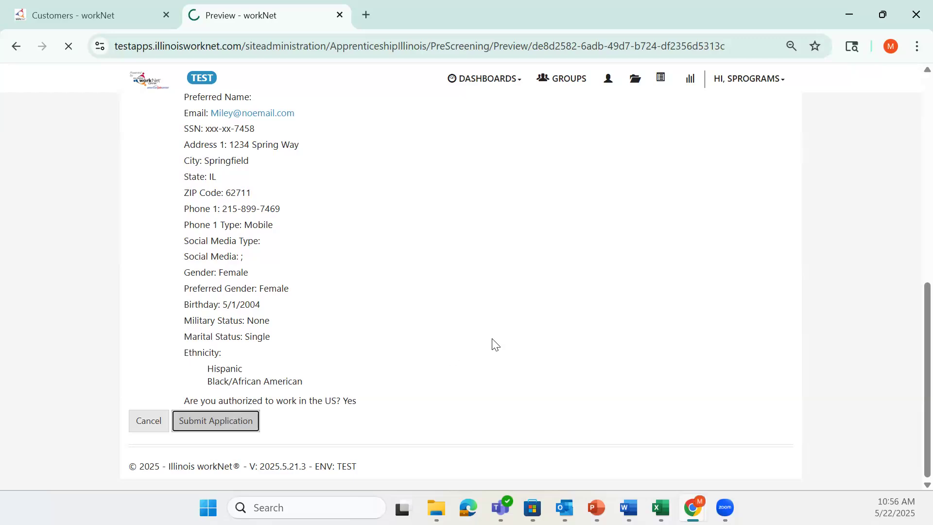